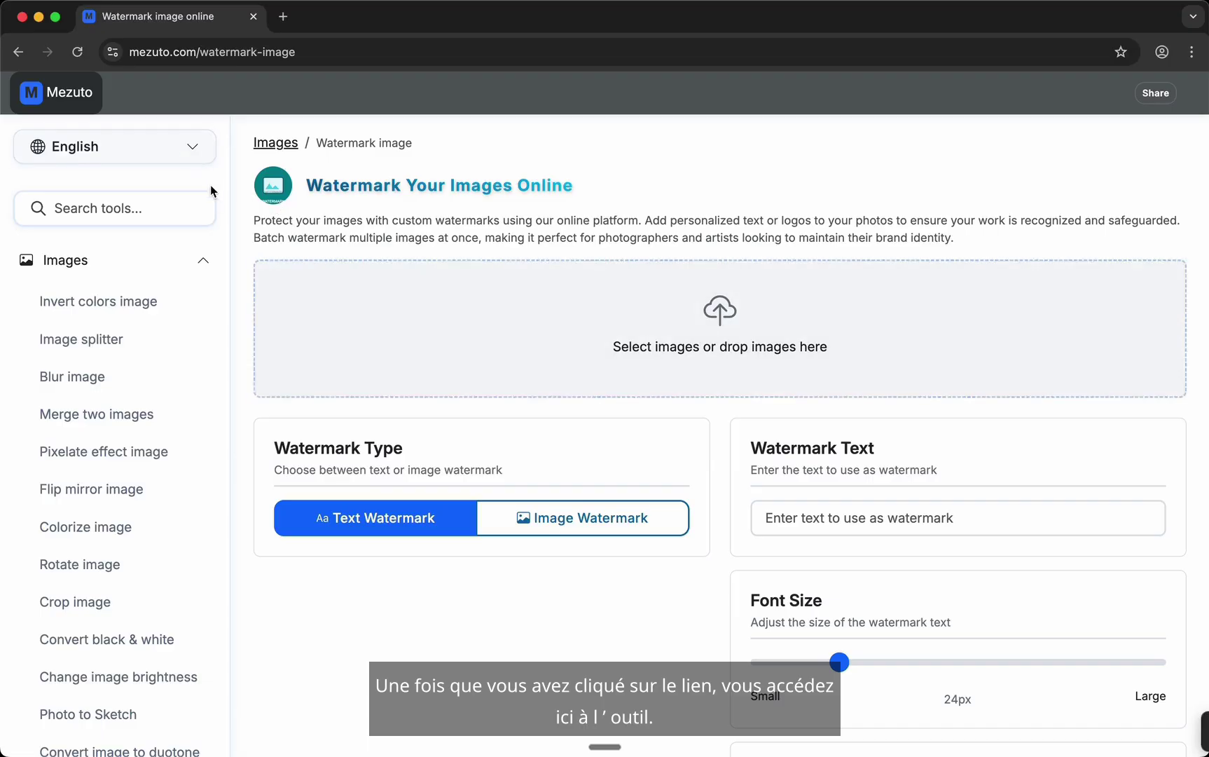
left_click(179, 153)
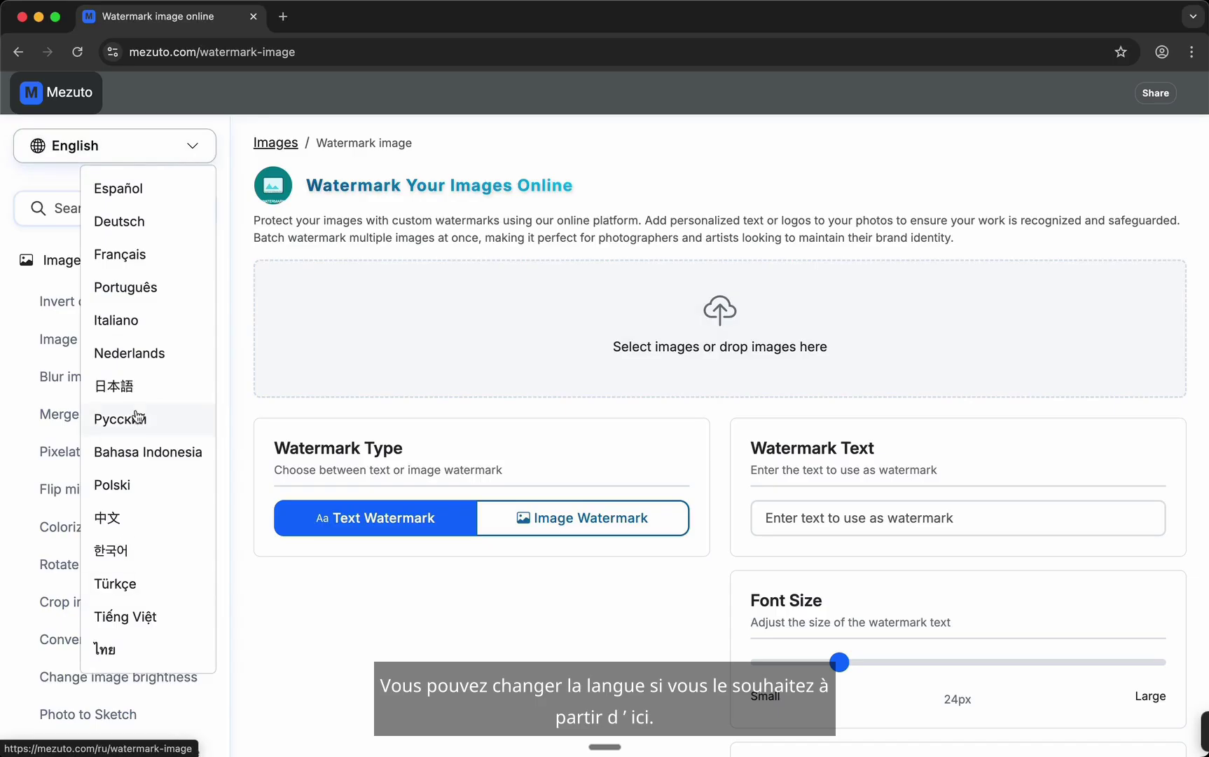
left_click(138, 151)
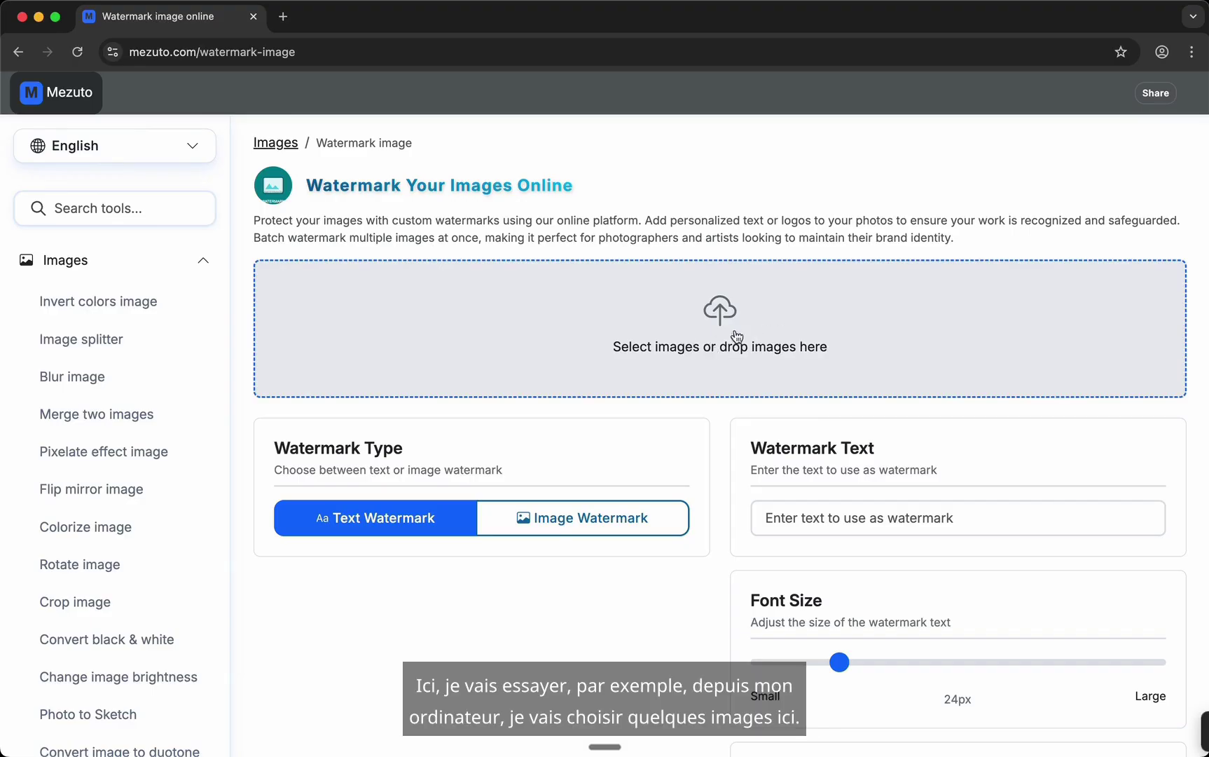
left_click(725, 328)
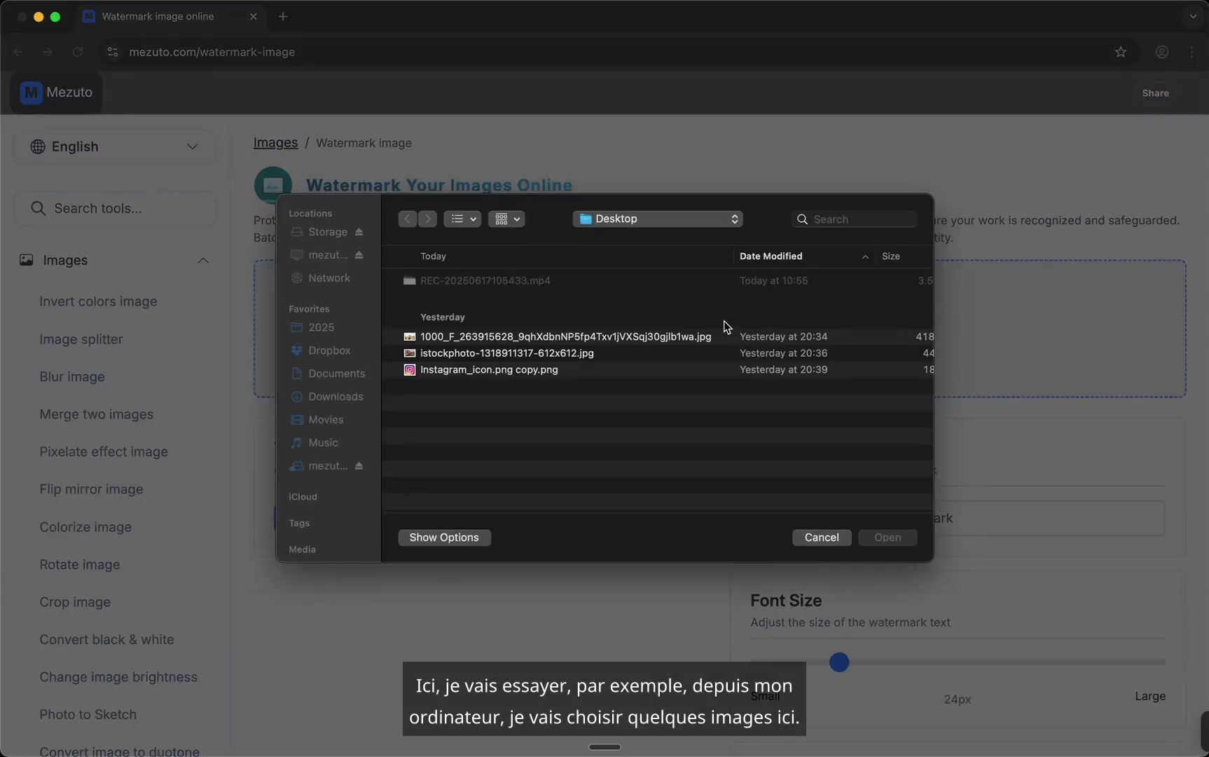
left_click(553, 353)
key("shift+Up")
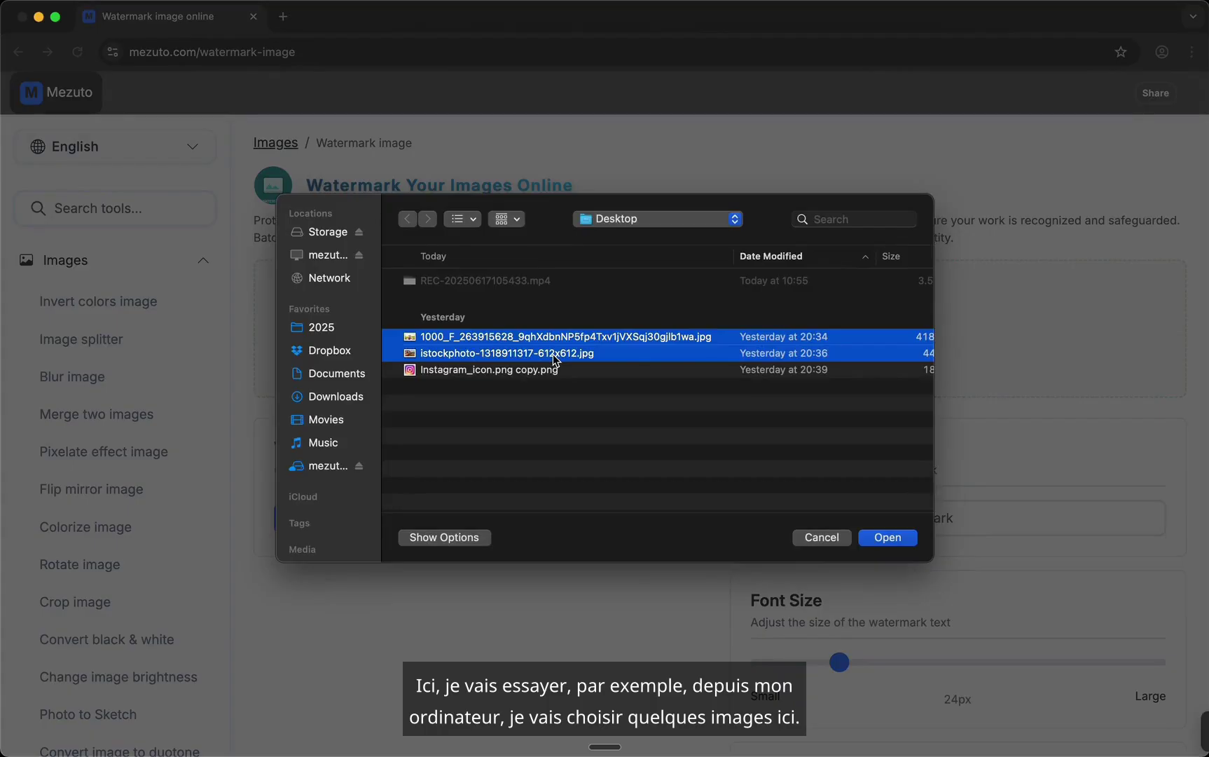
key("Return")
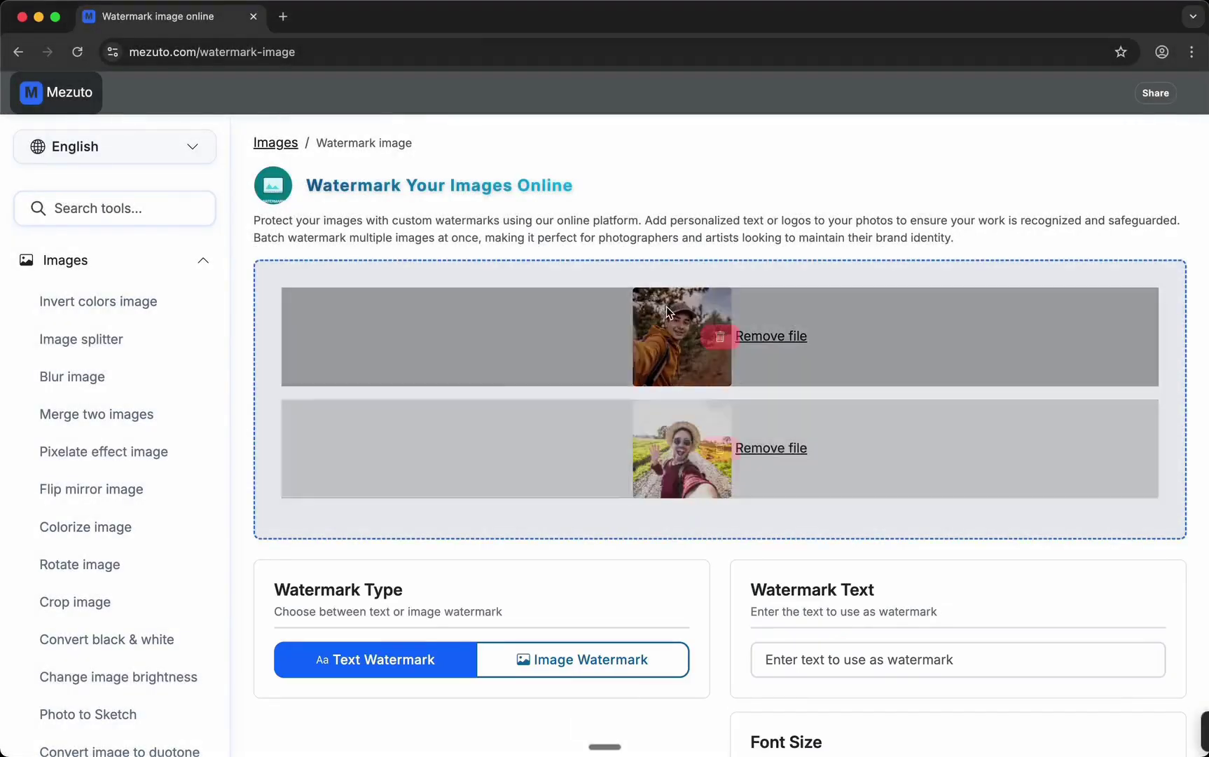
- Enter "This is my picture!" as the text watermark for the uploaded images
scroll(345, 210, "down", 2)
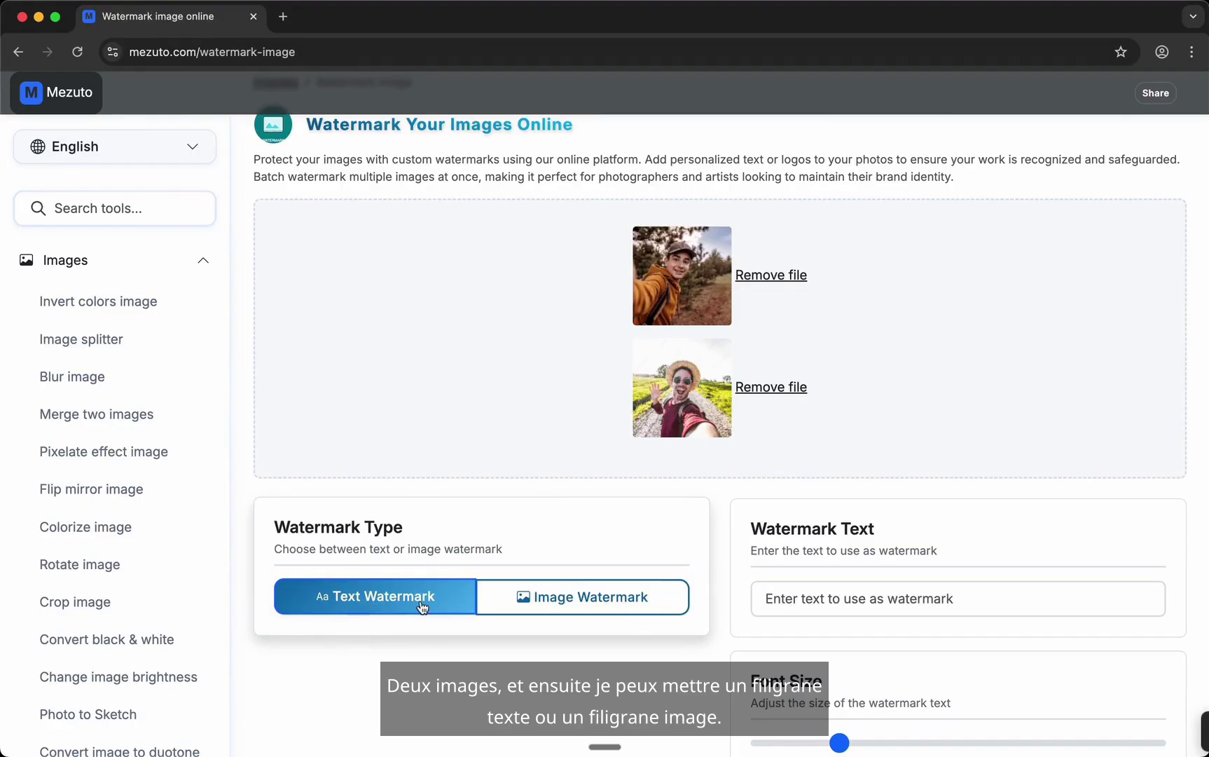
scroll(352, 543, "down", 2)
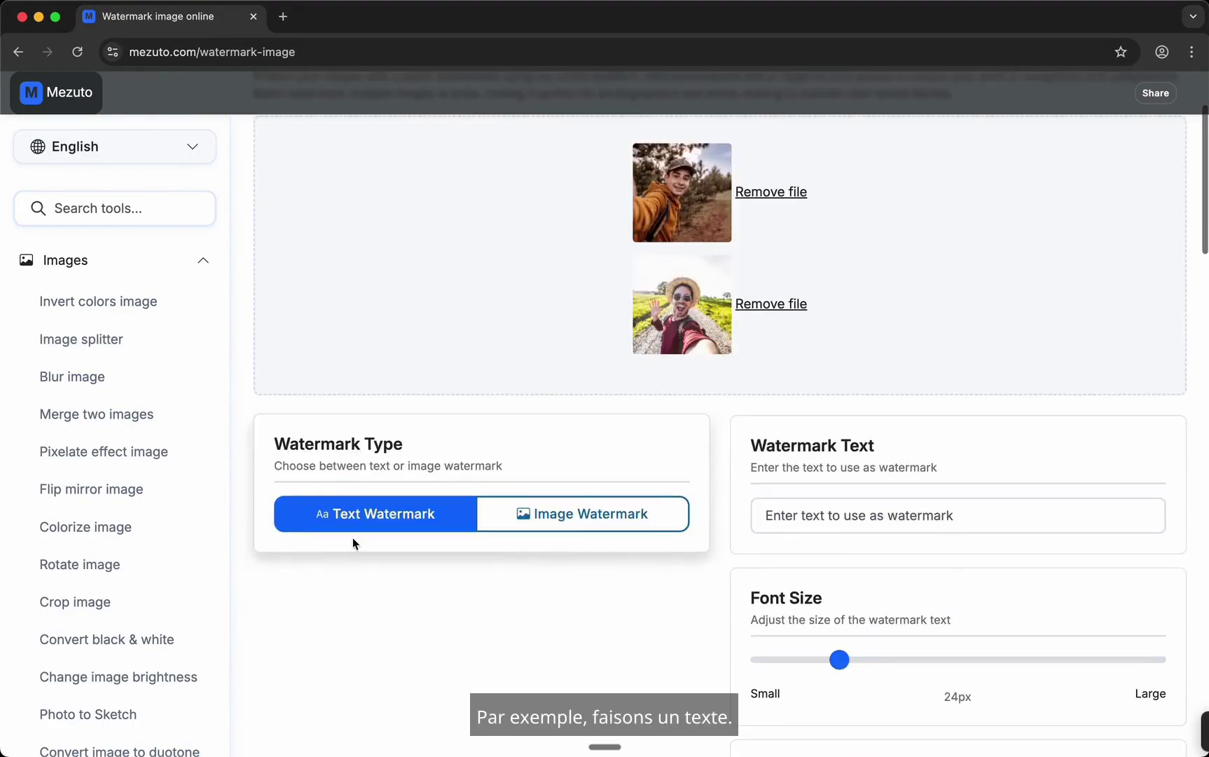
left_click(805, 513)
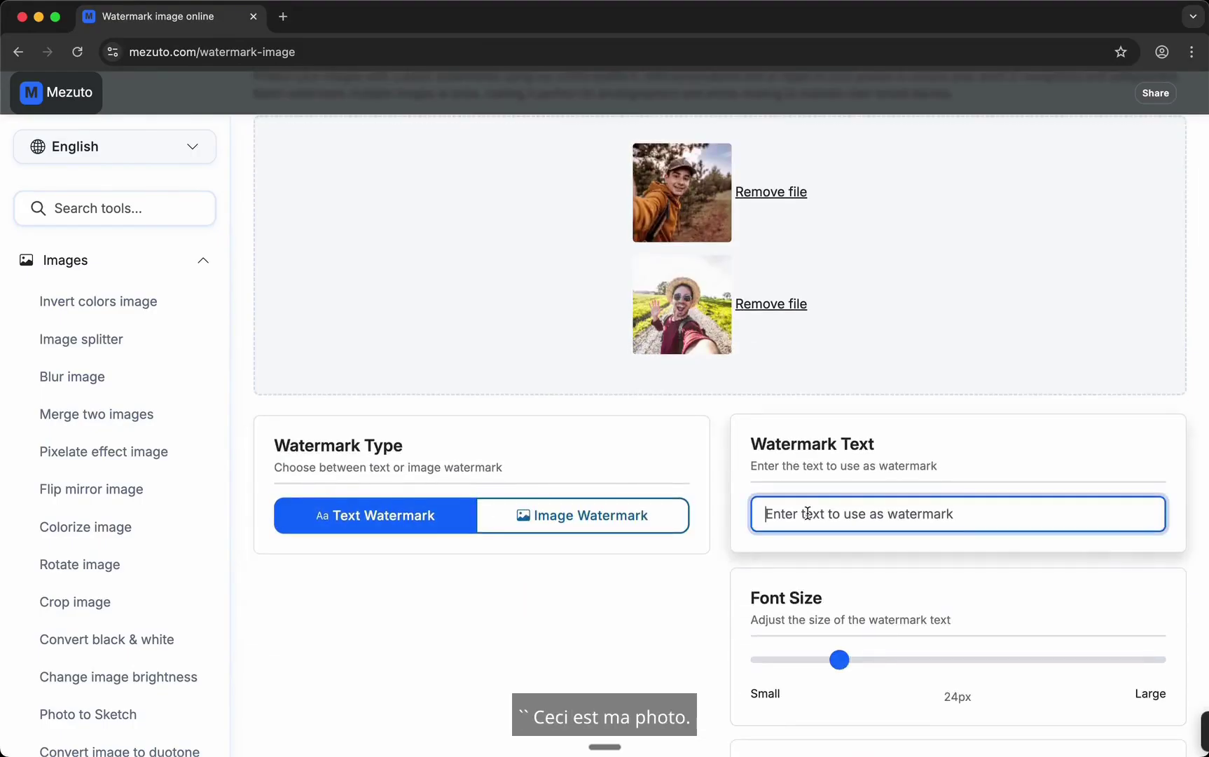
type("This is my picture")
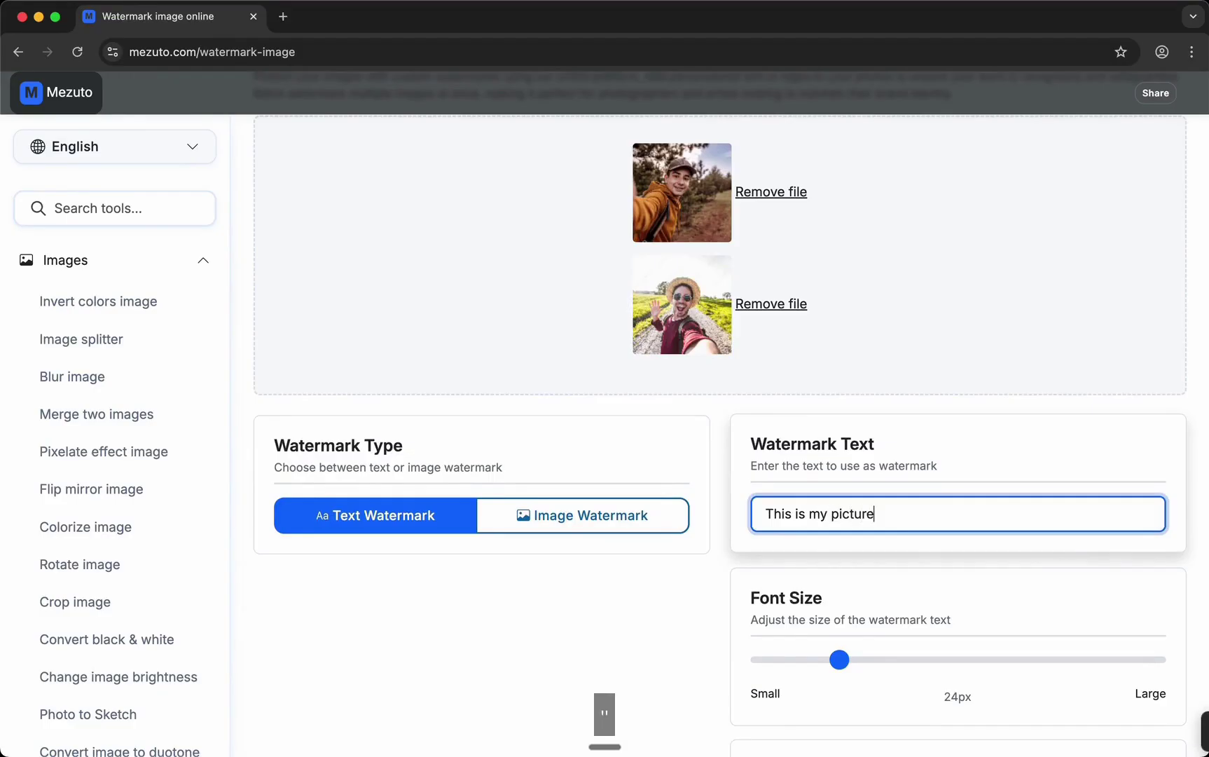
type("!")
- Shift the watermark's opacity slightly towards opaque, leaving the font size and colour at their defaults
scroll(729, 471, "down", 2)
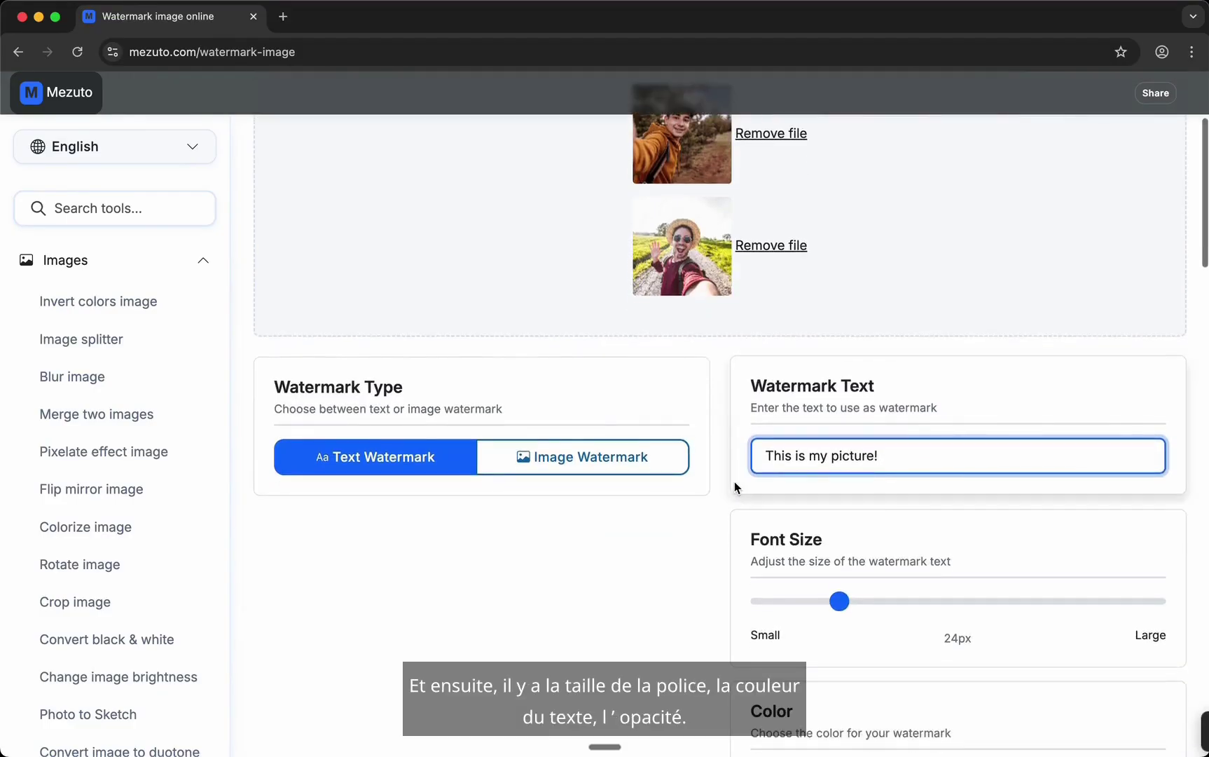
scroll(734, 483, "down", 1)
scroll(735, 486, "down", 2)
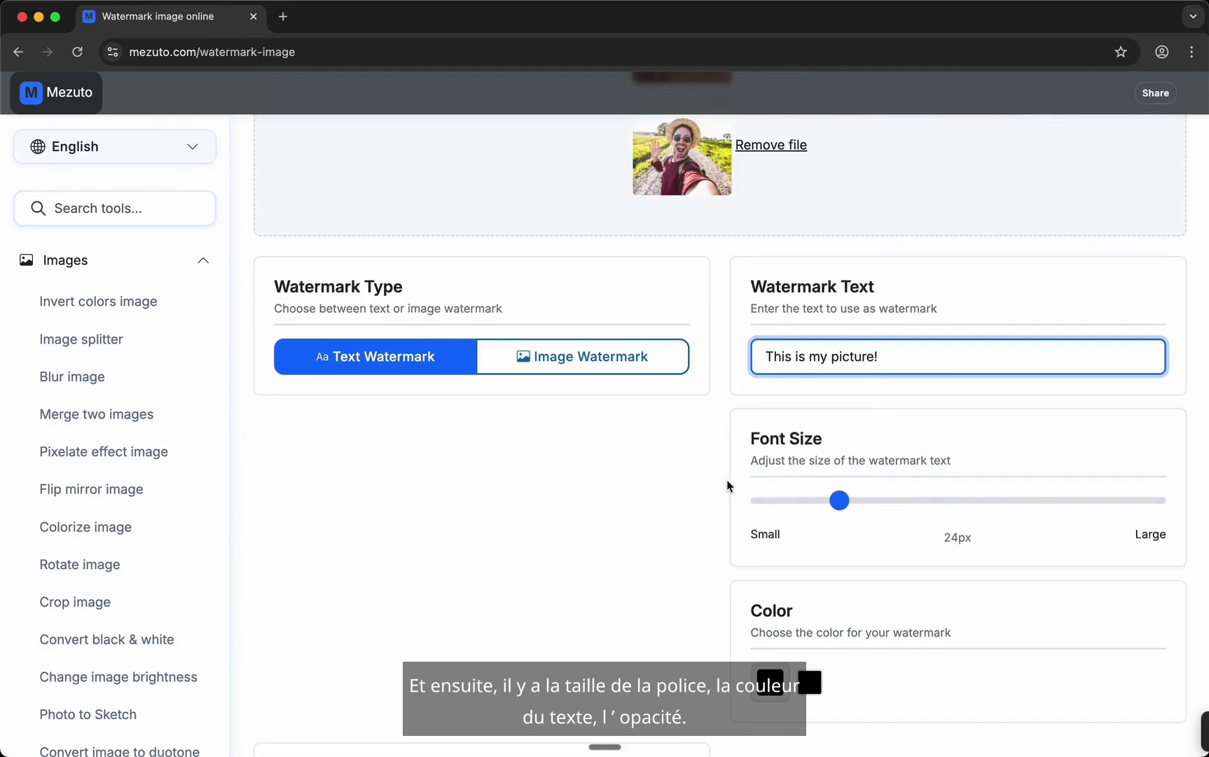
scroll(729, 487, "down", 7)
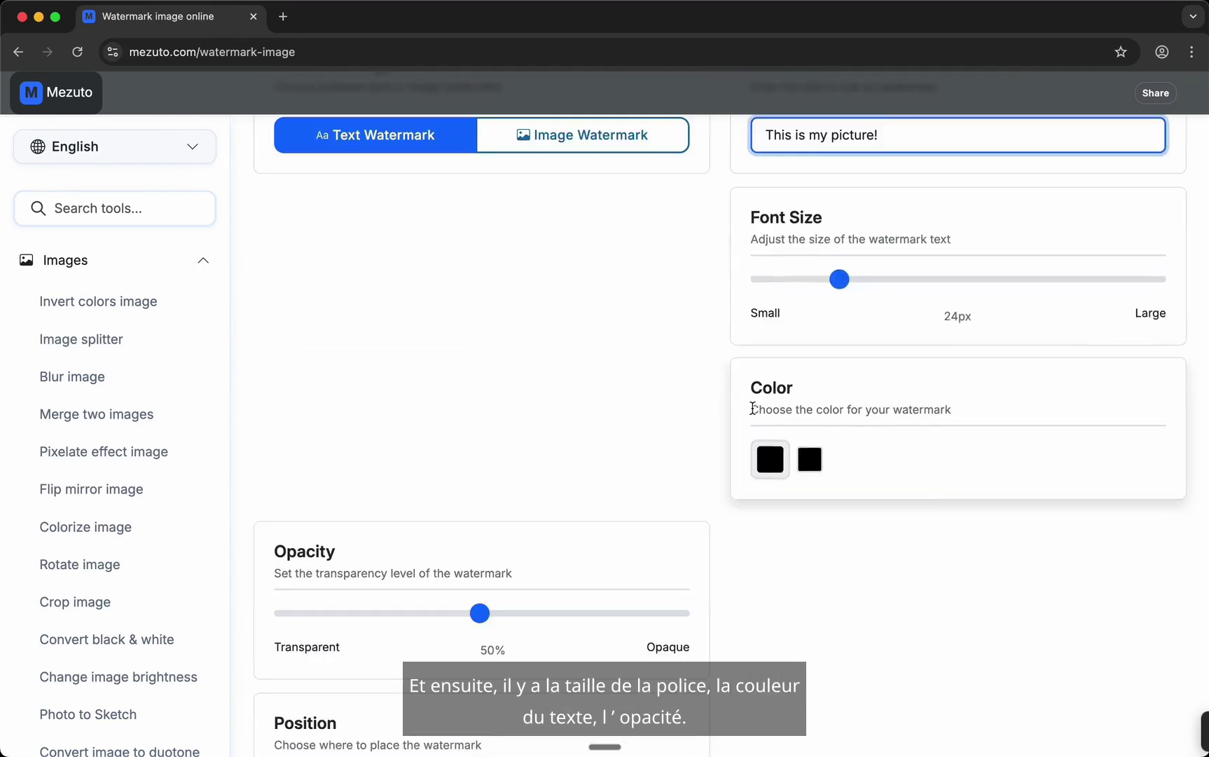
scroll(752, 409, "down", 2)
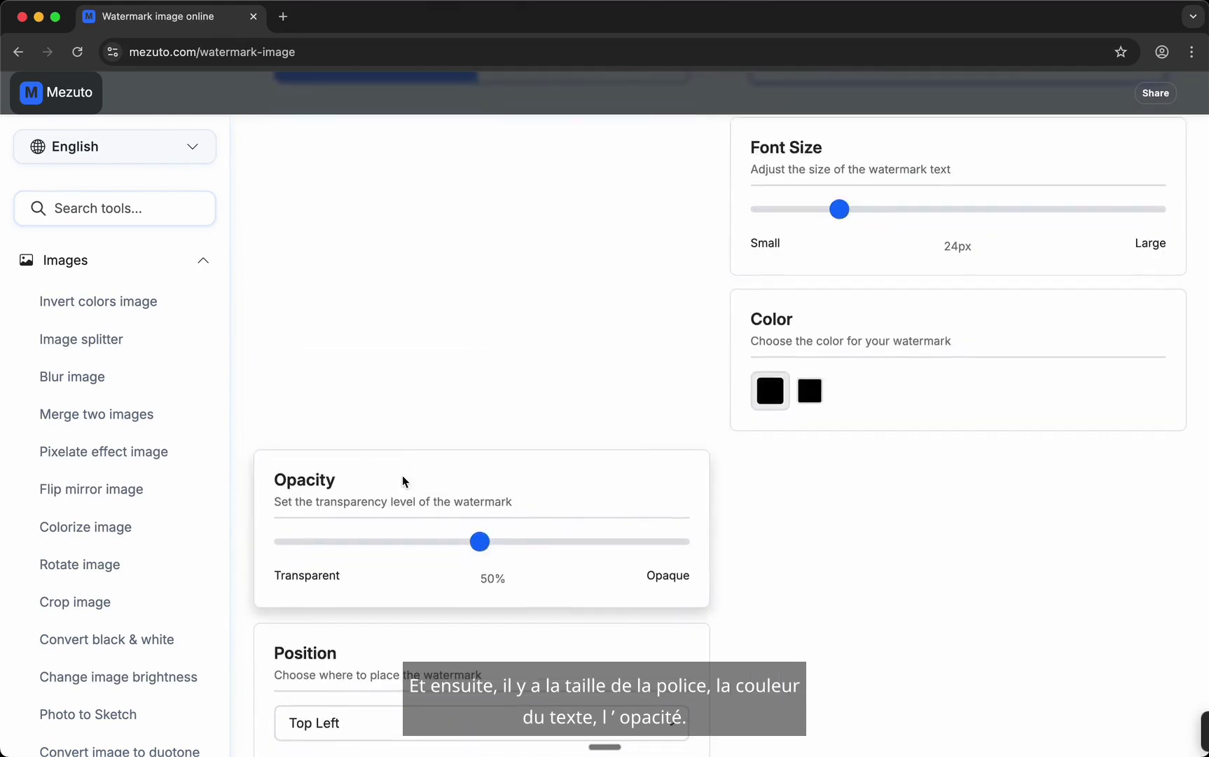
mouse_move(487, 546)
left_mouse_down()
mouse_move(304, 548)
mouse_move(642, 550)
mouse_move(495, 560)
left_mouse_up()
- Keep the watermark position at Top Left and add the watermark to both images
scroll(488, 560, "down", 5)
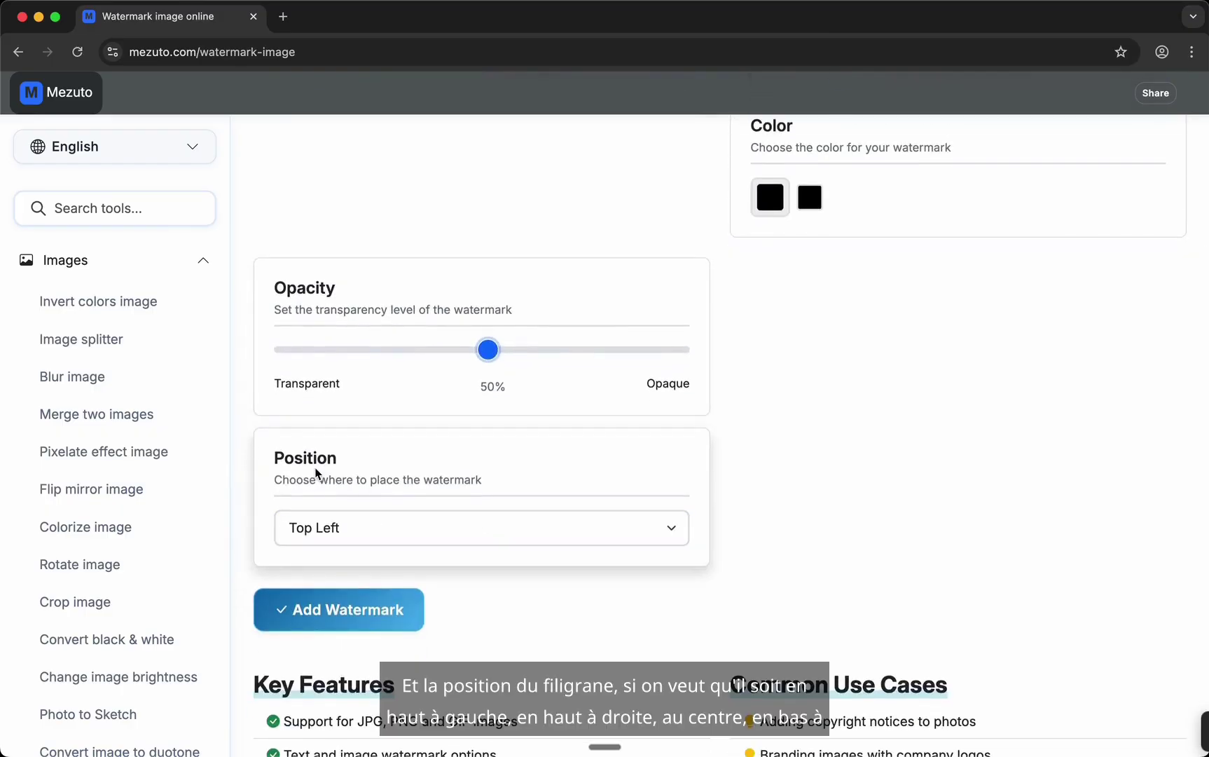
left_click(328, 532)
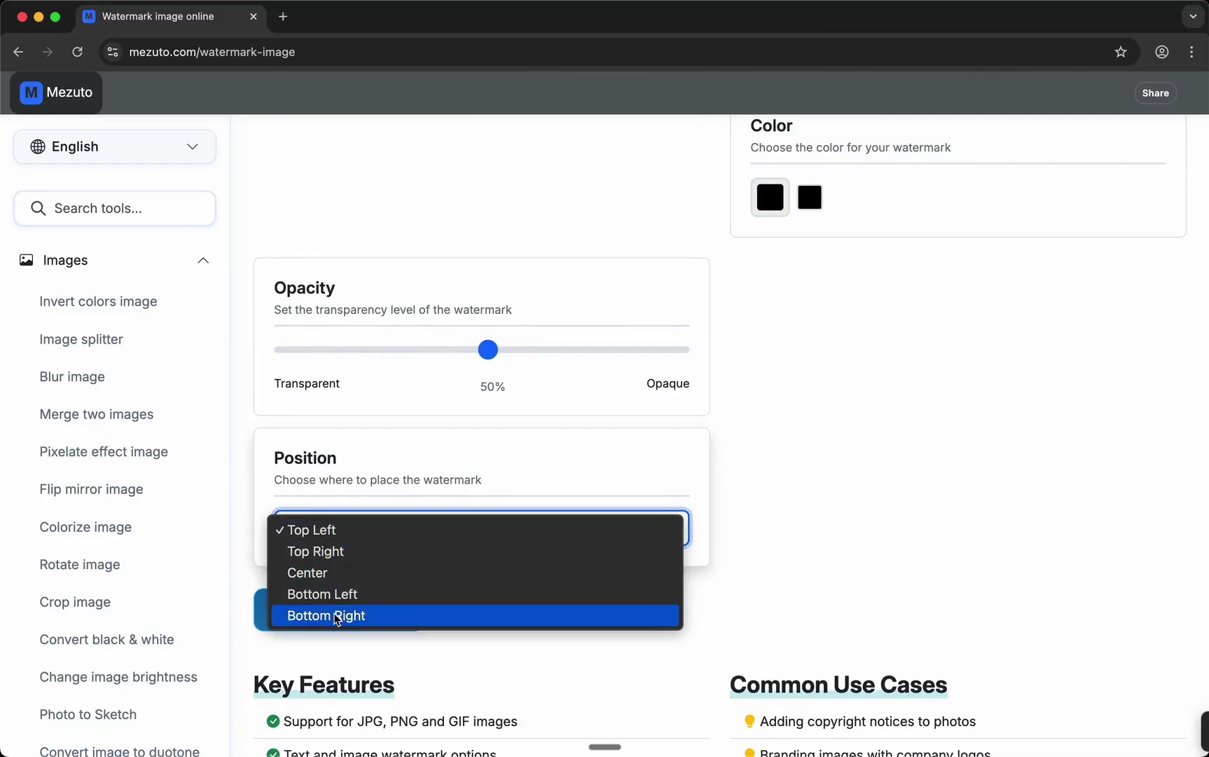
left_click(346, 533)
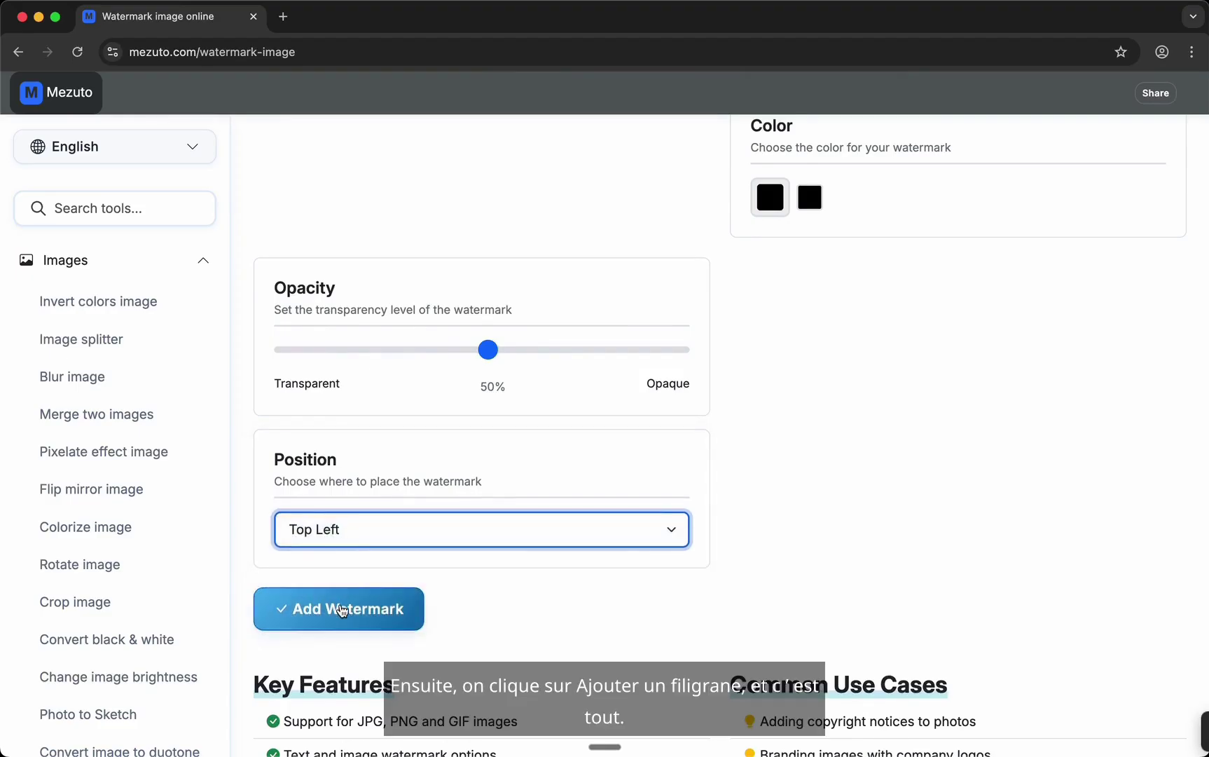
left_click(341, 609)
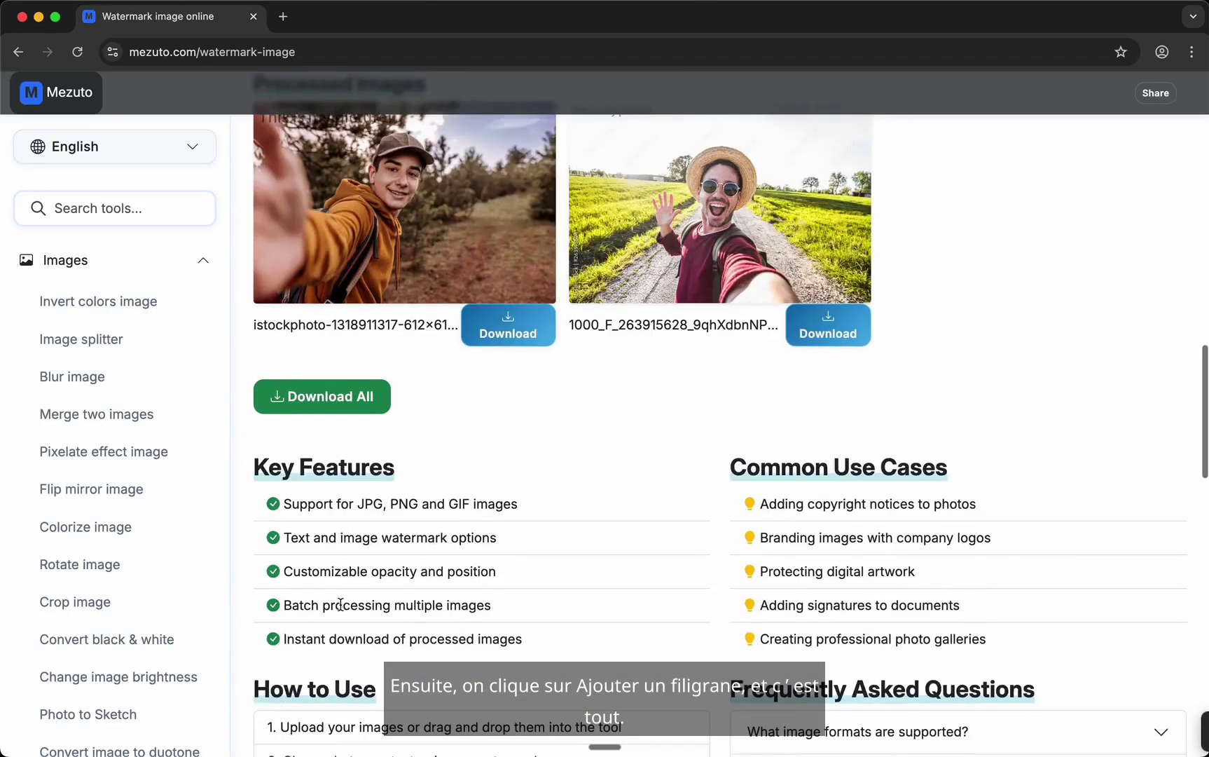
scroll(341, 604, "up", 4)
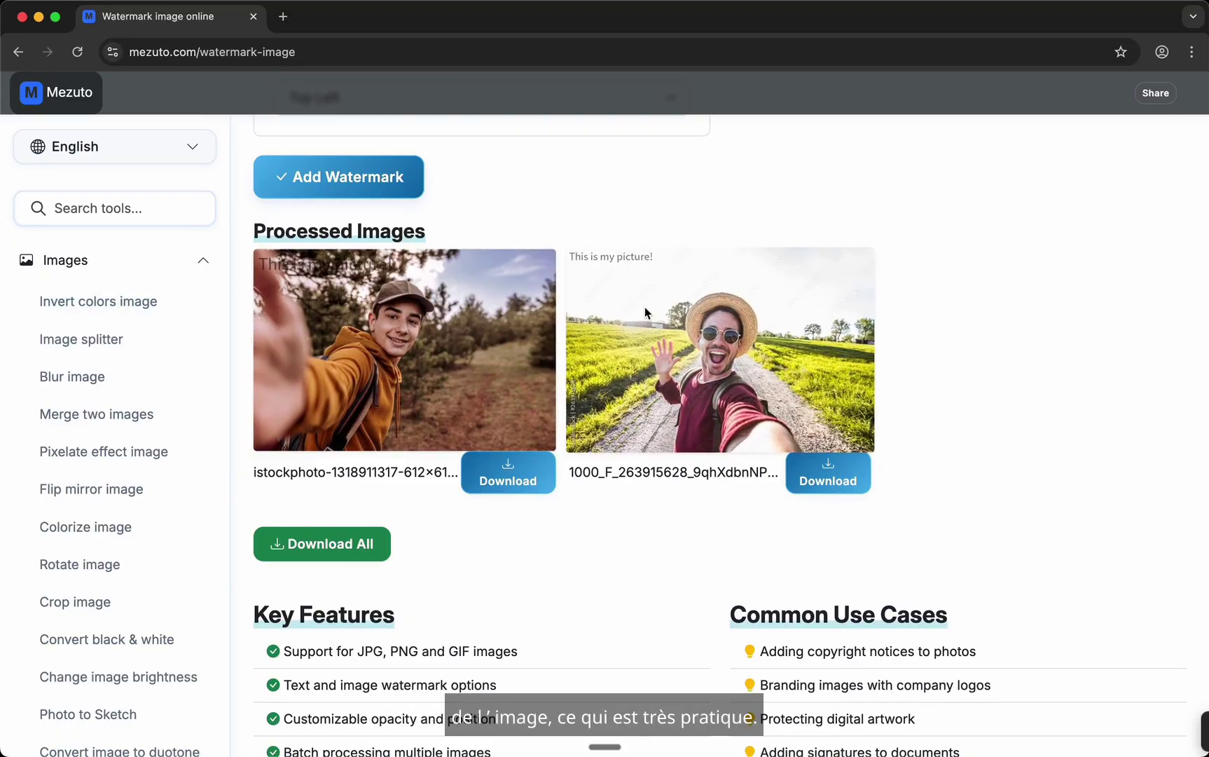
- Set the watermark position to Top Right and reapply the watermark to both images
scroll(644, 313, "up", 3)
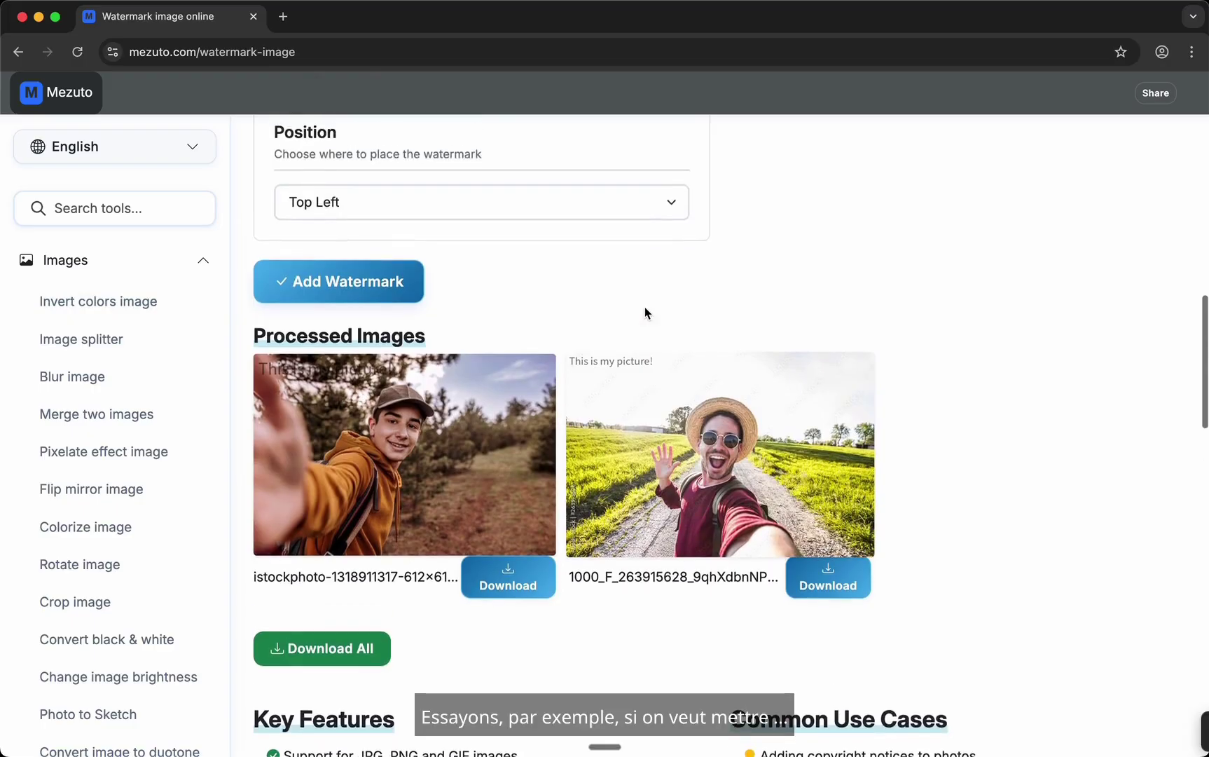
left_click(500, 226)
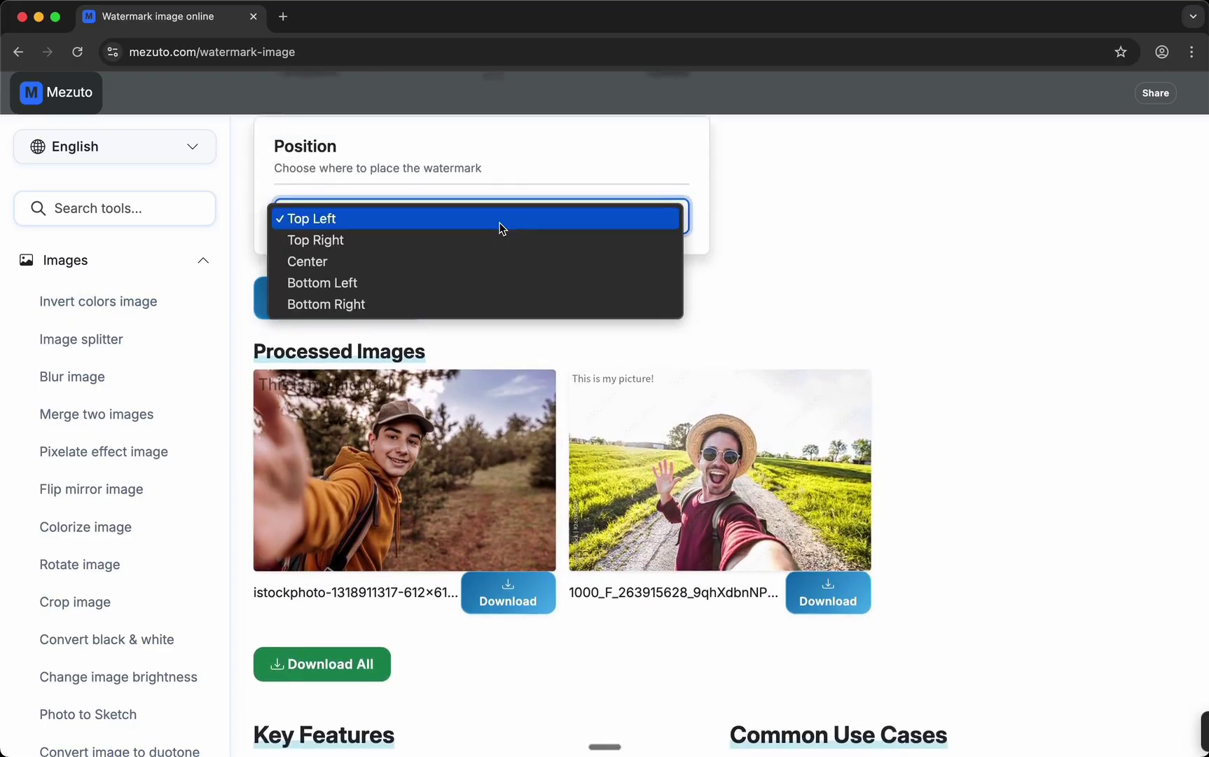
left_click(412, 240)
left_click(376, 298)
scroll(421, 322, "down", 4)
scroll(462, 323, "up", 2)
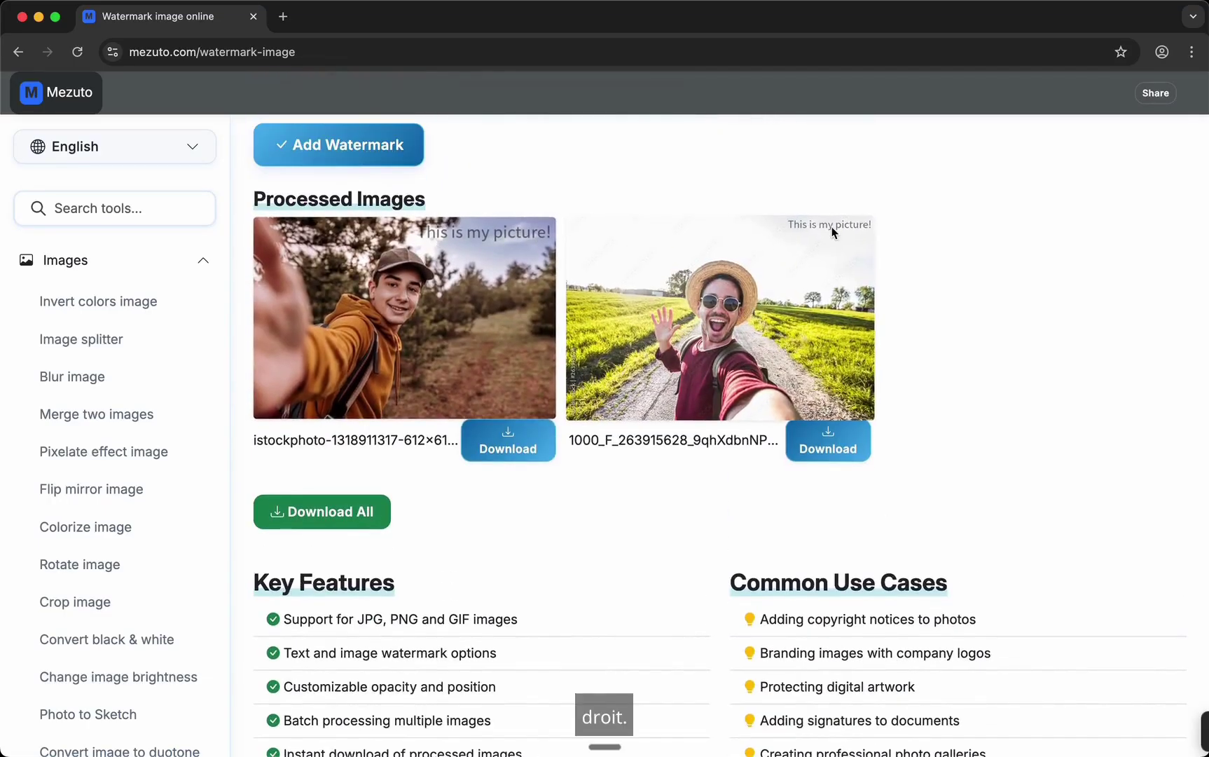
- Raise the watermark's opacity to almost fully opaque and reapply the watermark to both images
scroll(518, 293, "up", 1)
scroll(517, 288, "up", 5)
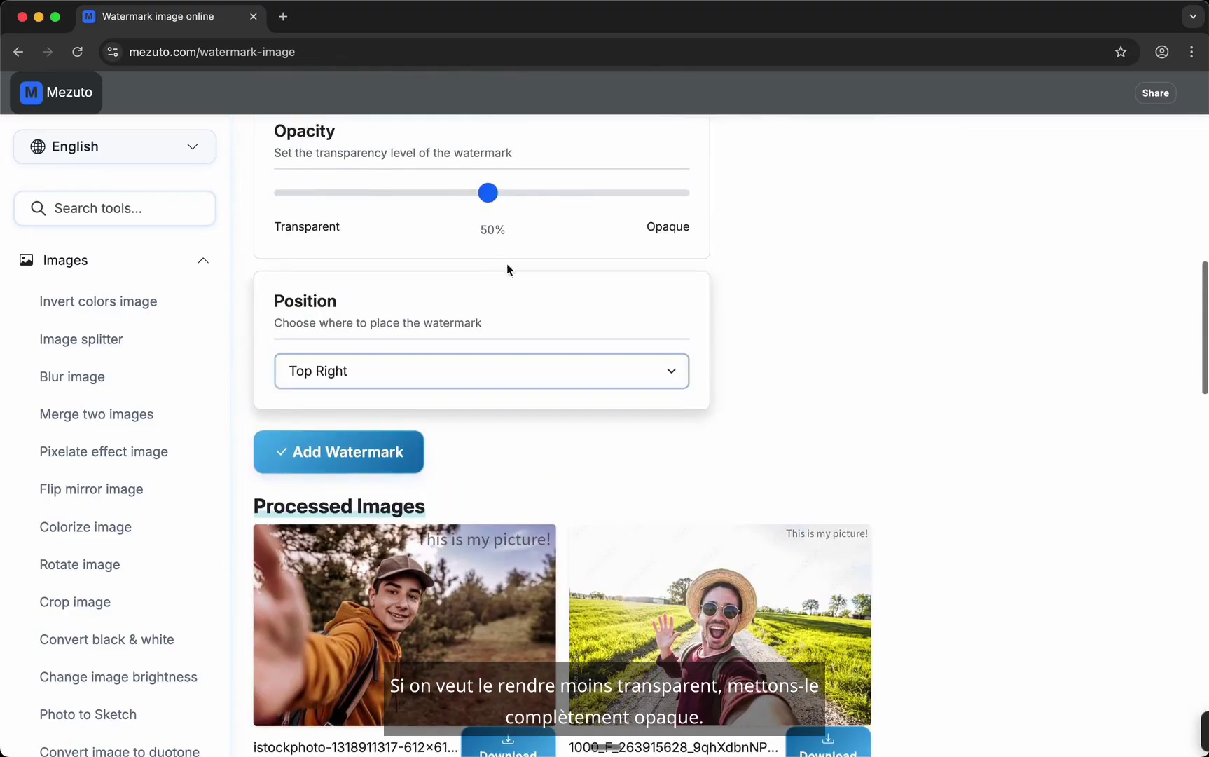
left_click_drag(489, 199, 682, 225)
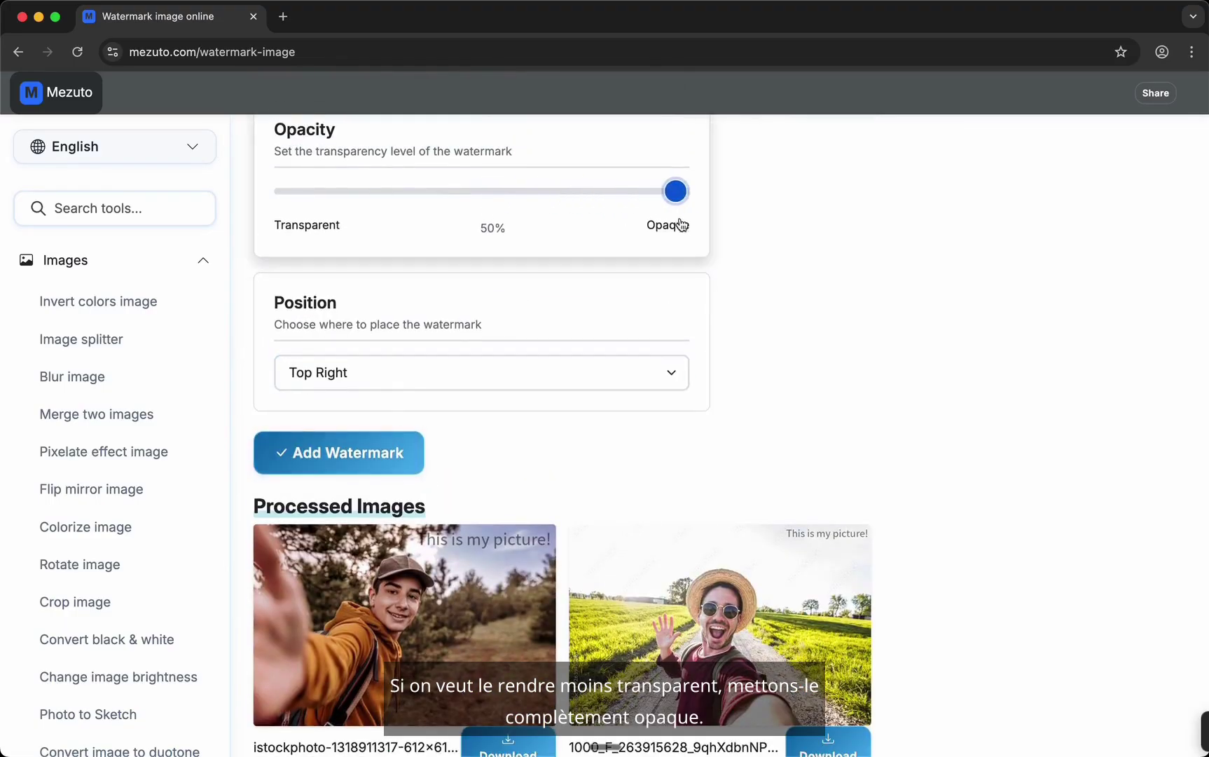
left_click(338, 452)
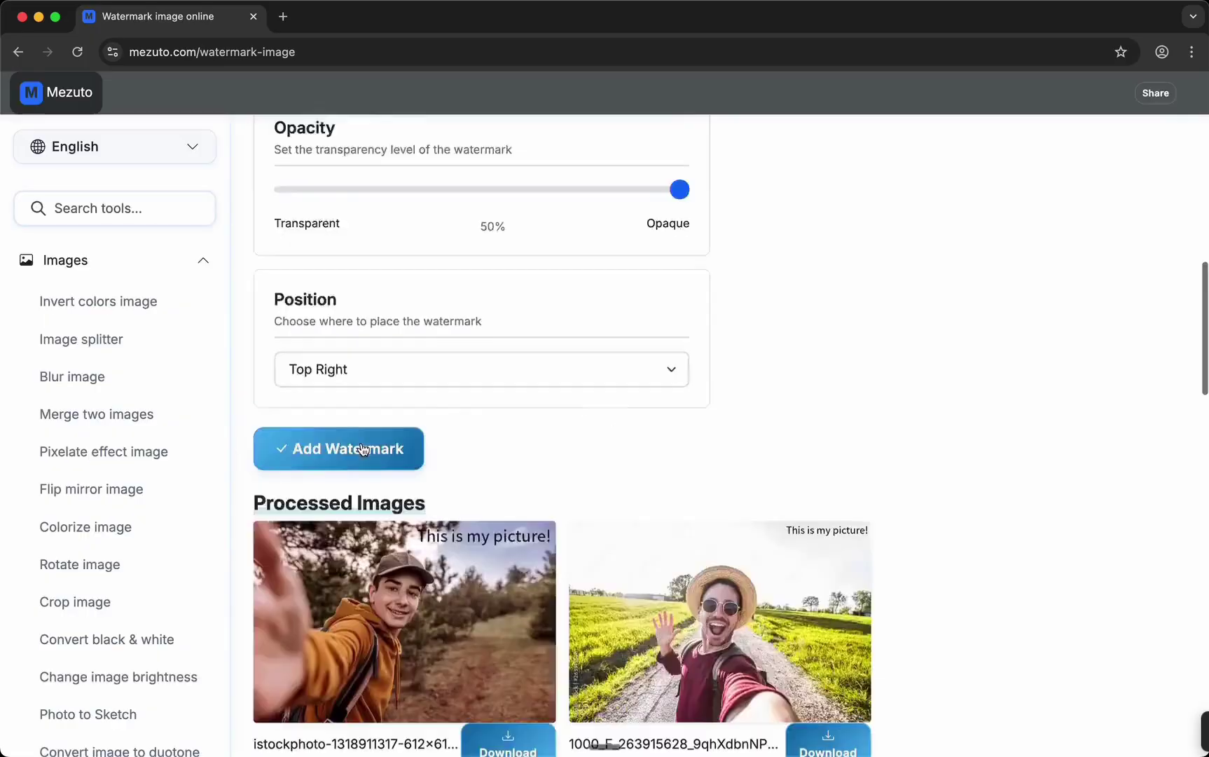
scroll(520, 179, "down", 8)
scroll(518, 178, "up", 1)
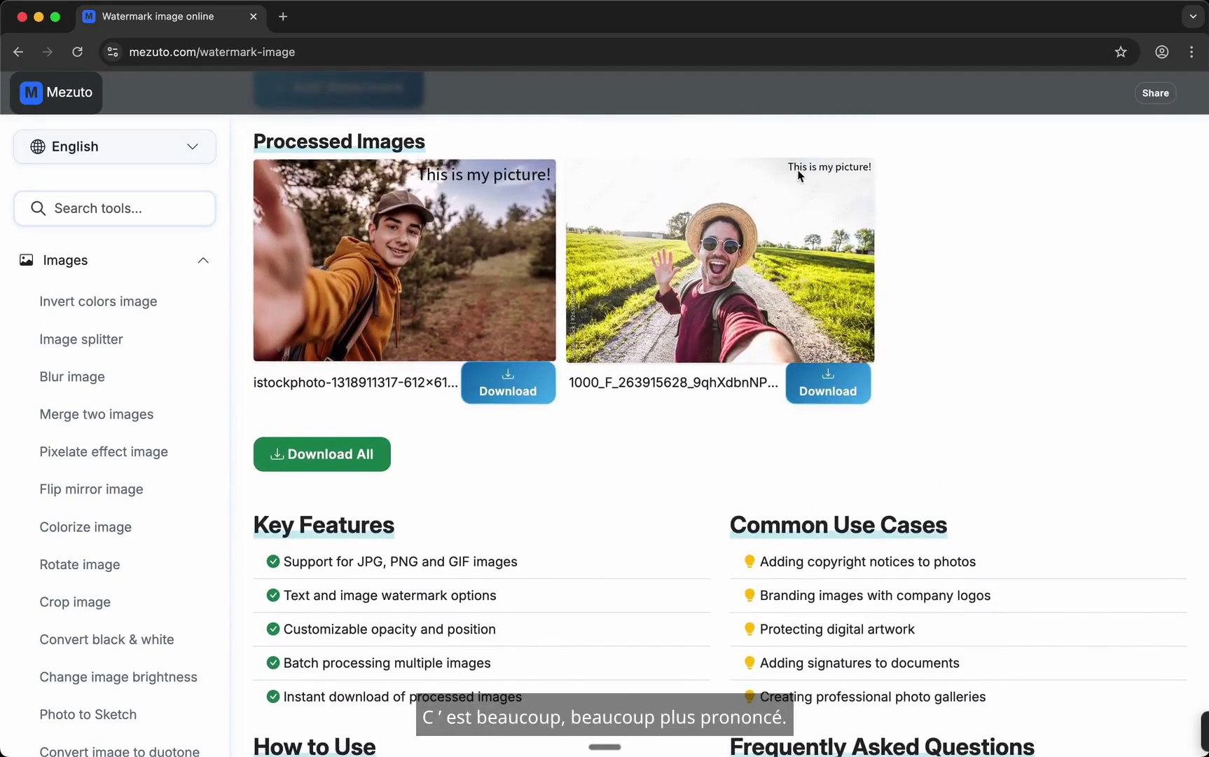
- Set the watermark text colour to orange (RGB 237, 88, 7) and reapply the watermark to both images
scroll(830, 184, "up", 10)
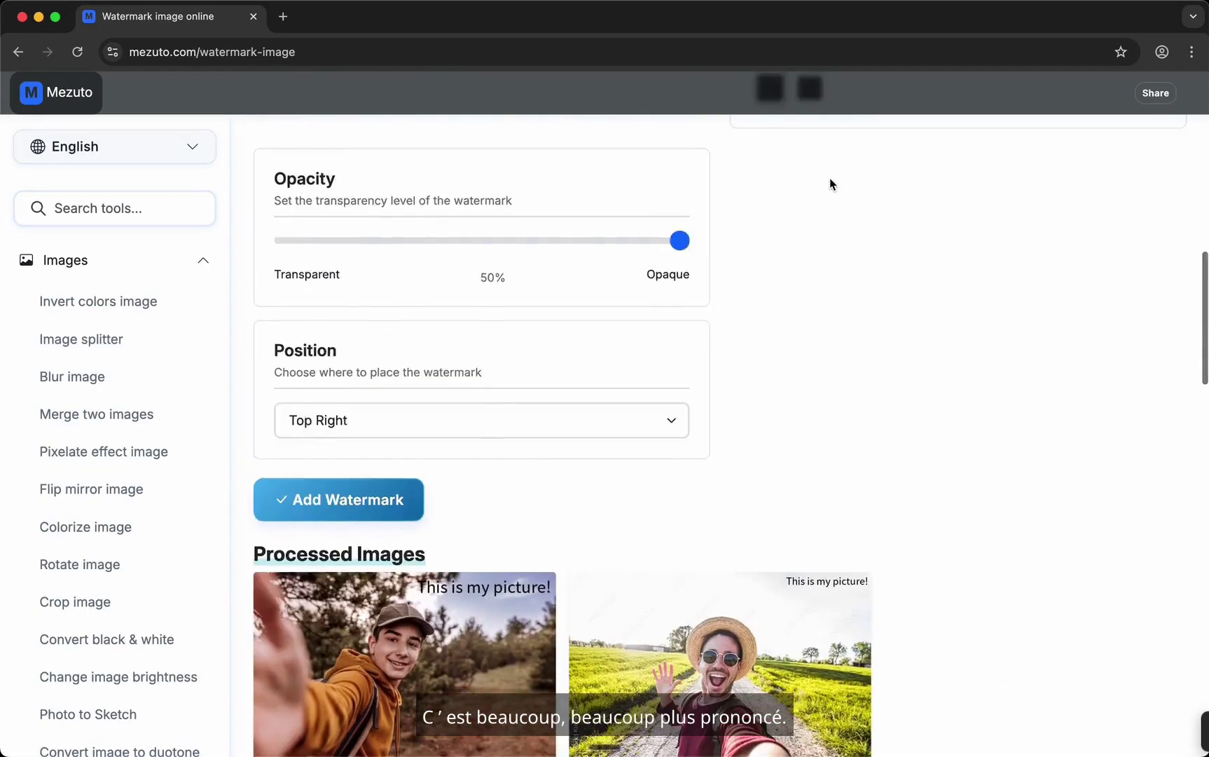
scroll(830, 183, "up", 1)
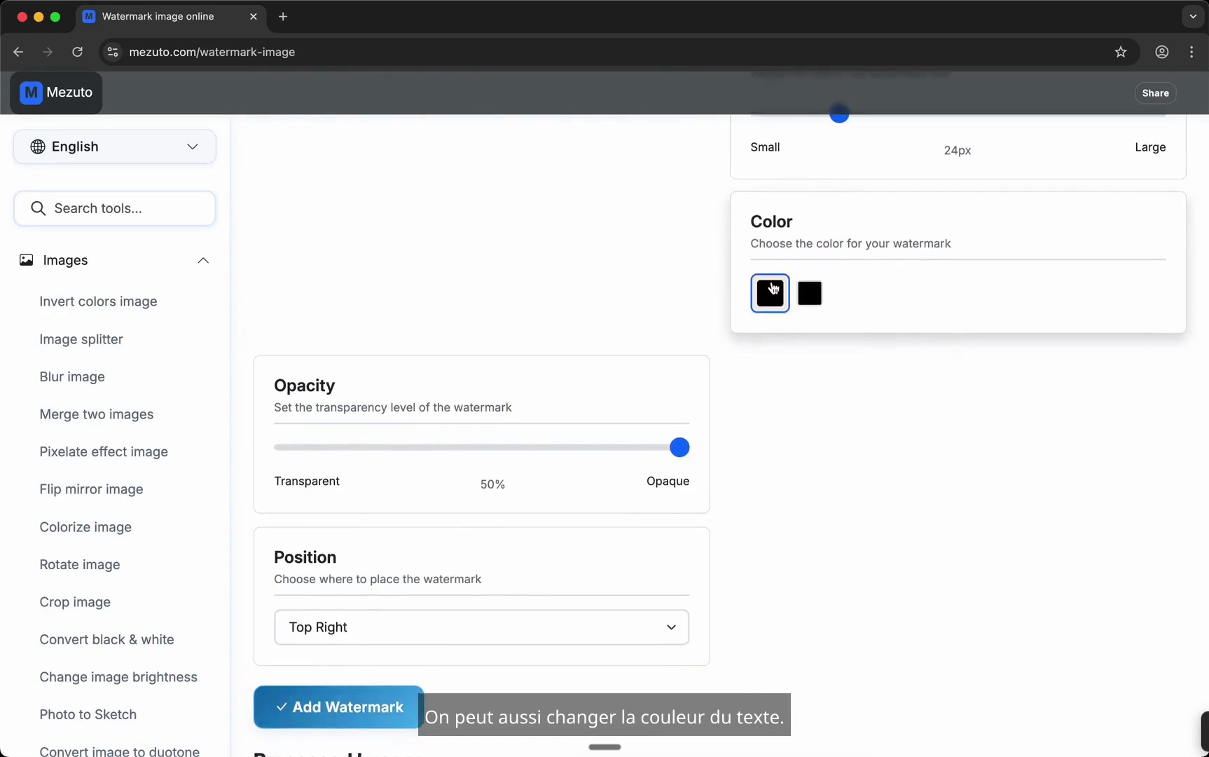
left_click(769, 291)
left_click(935, 322)
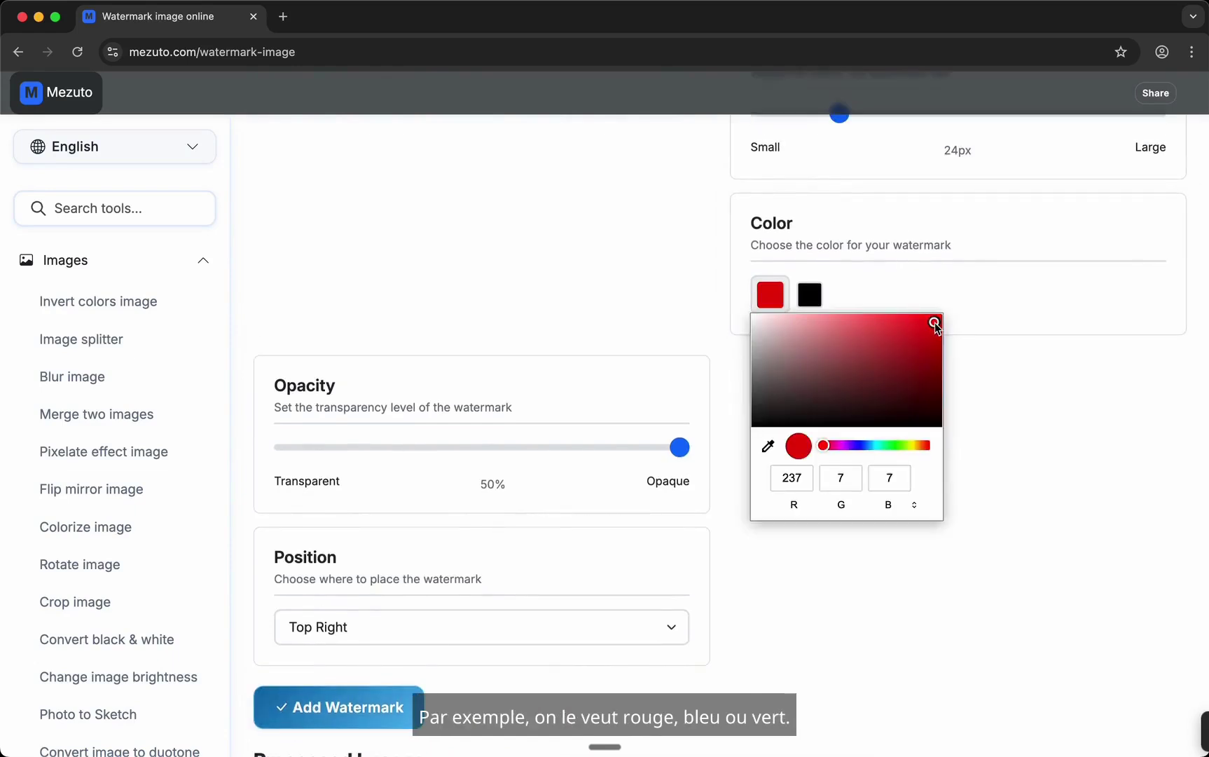
left_click(894, 445)
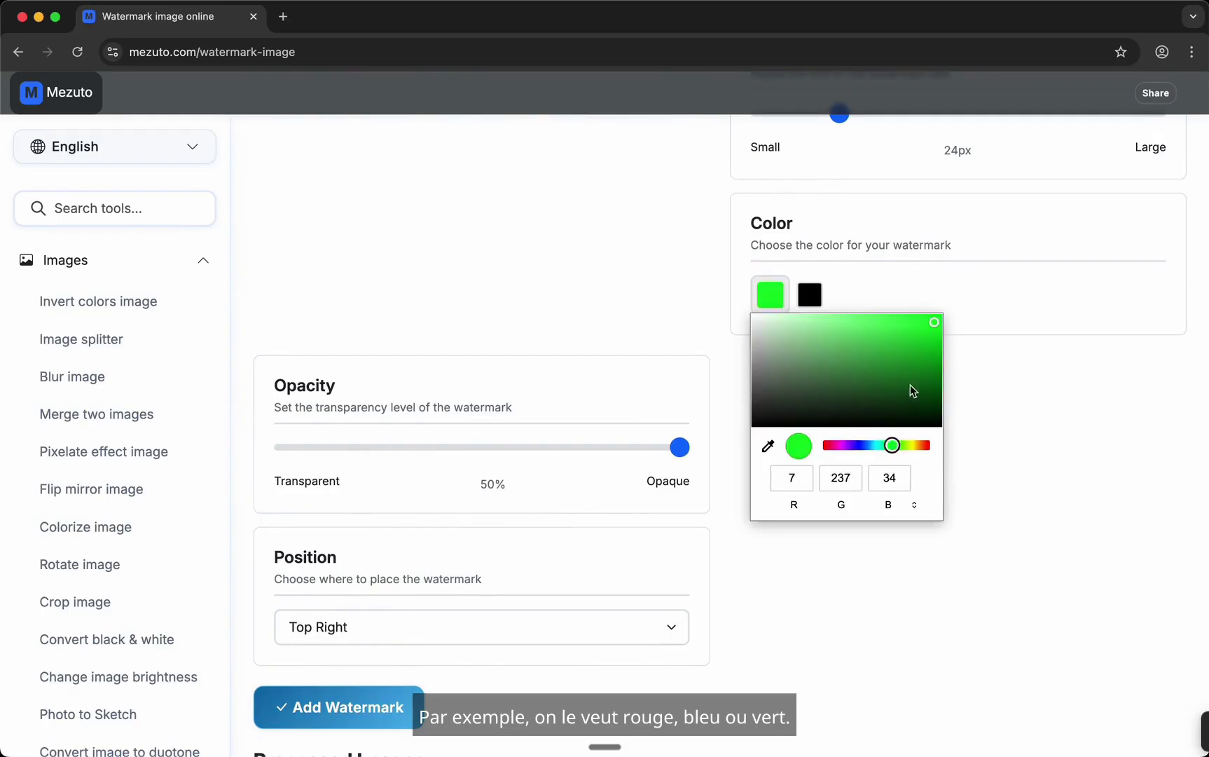
left_click(923, 447)
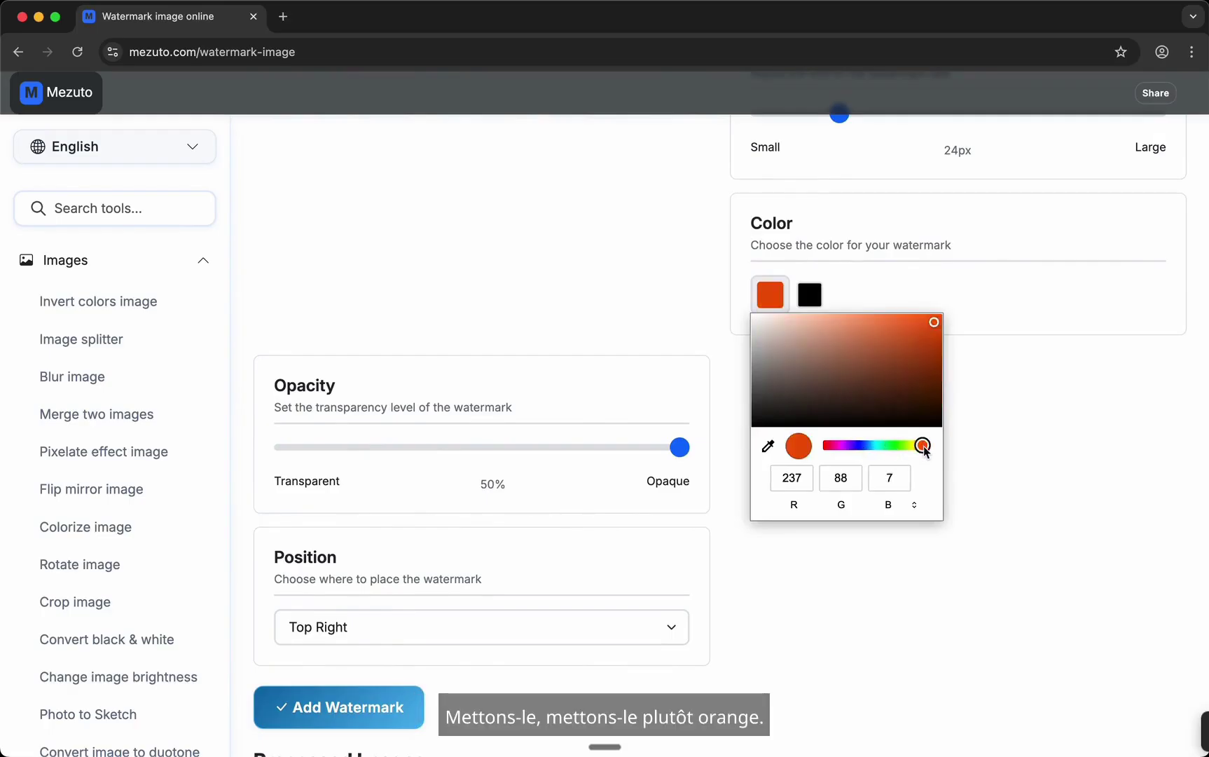
left_click(980, 376)
scroll(875, 379, "down", 3)
left_click(374, 554)
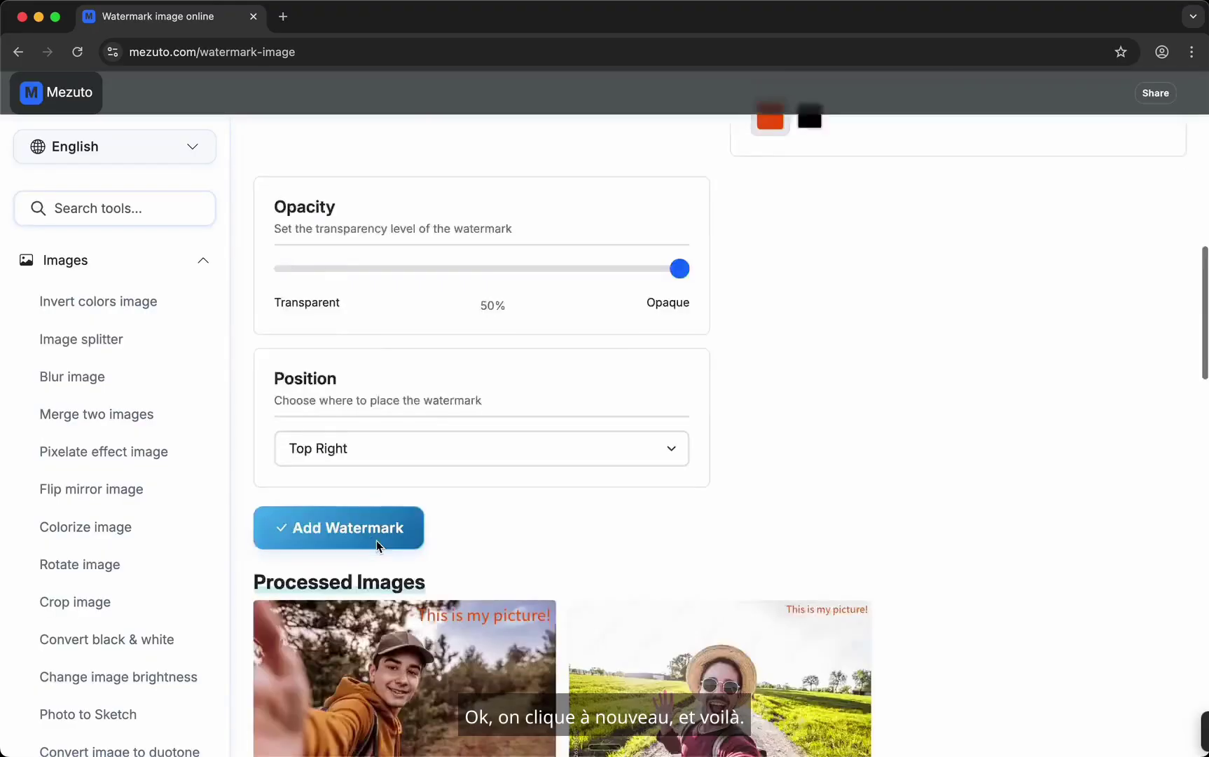
scroll(562, 354, "down", 7)
scroll(519, 281, "up", 1)
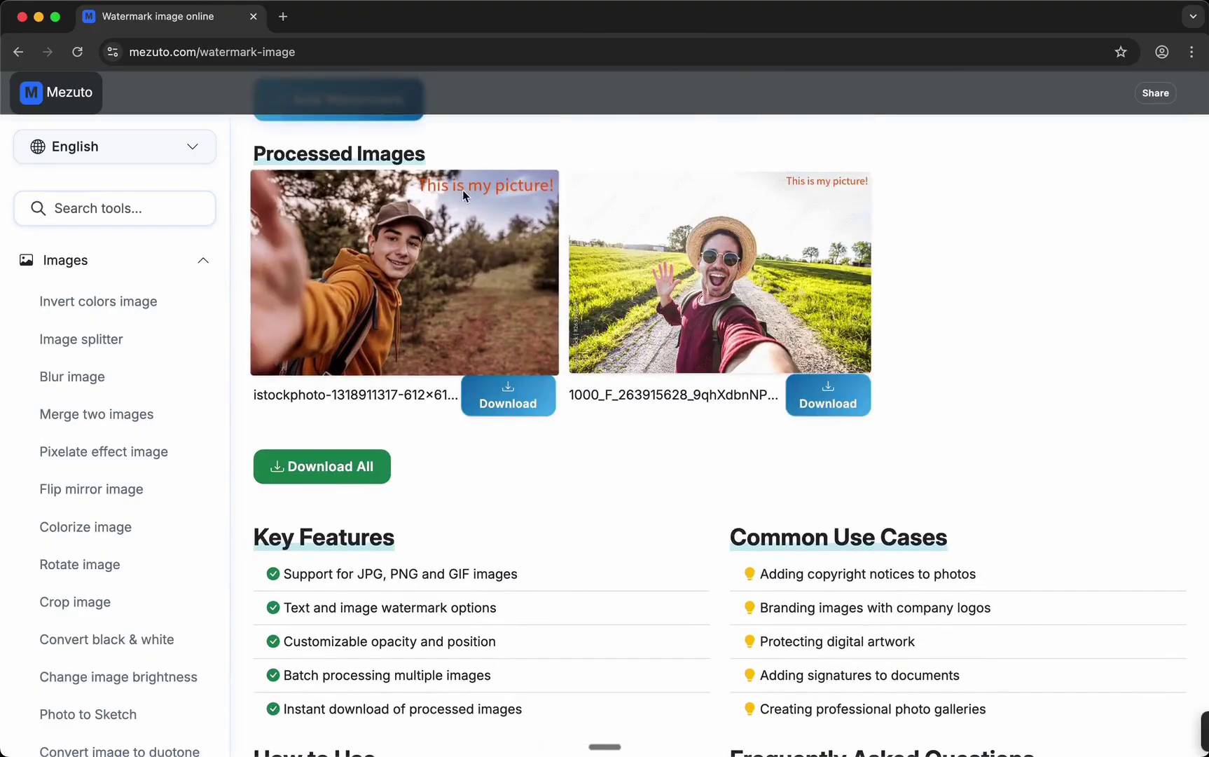
scroll(508, 195, "up", 1)
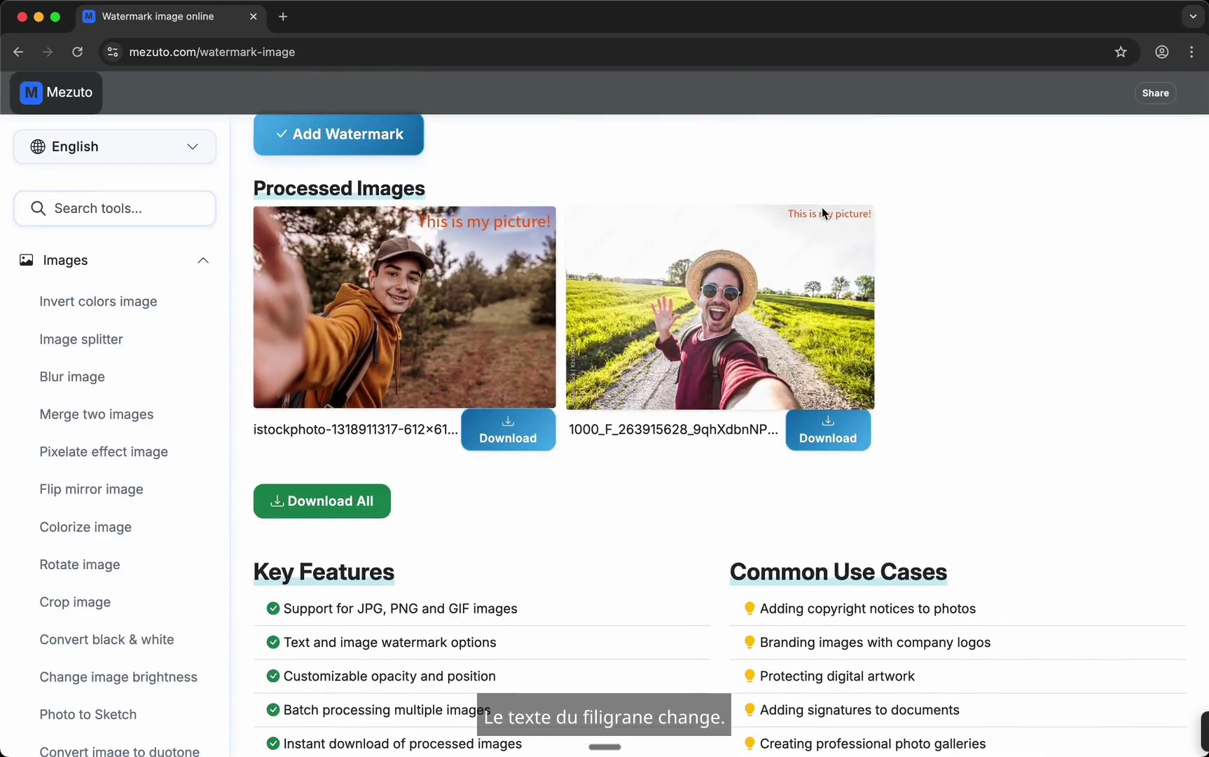
- Set the watermark position to Center and reapply the text watermark to both images
scroll(845, 217, "up", 3)
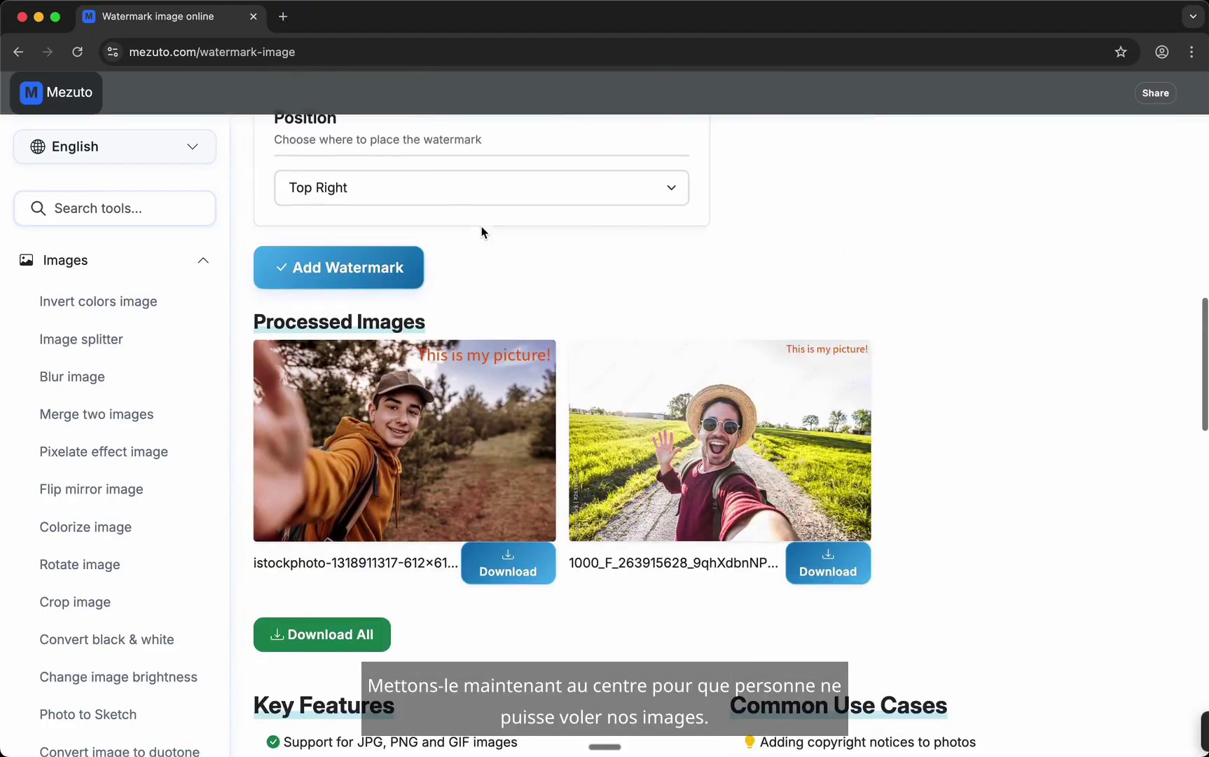
left_click(423, 202)
left_click(419, 209)
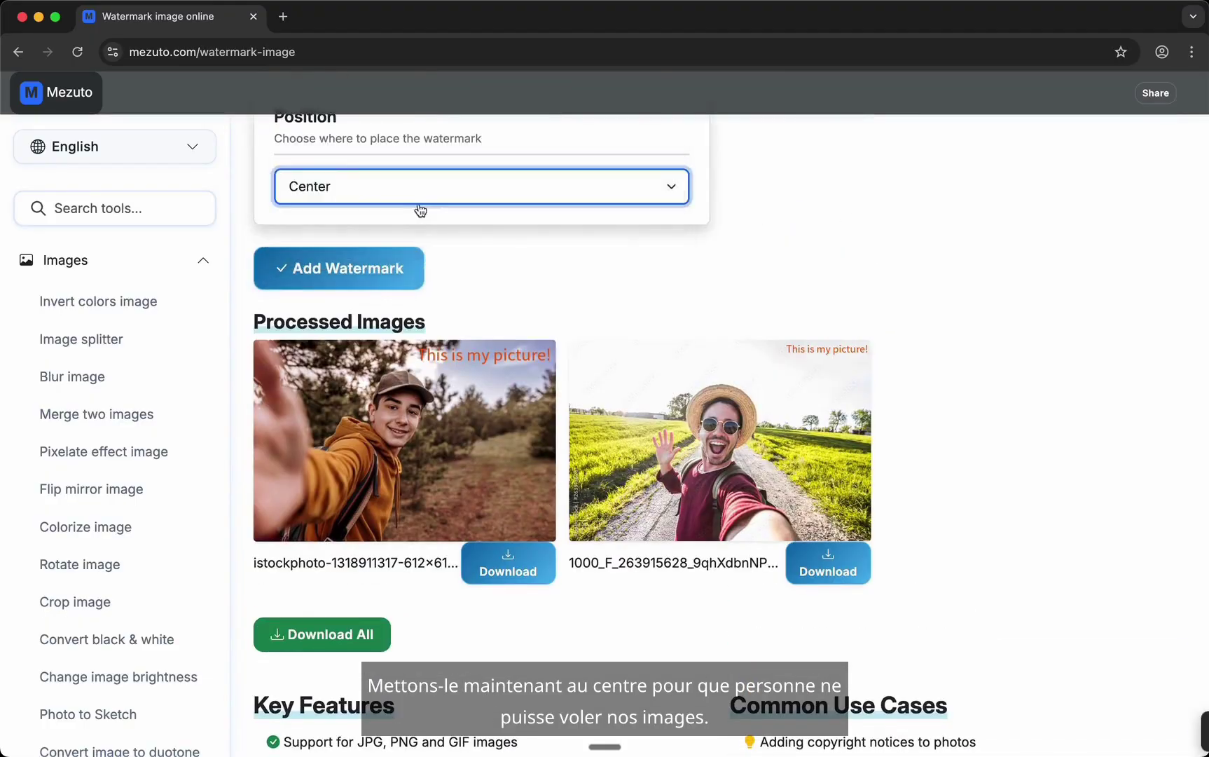
left_click(381, 267)
scroll(379, 266, "down", 4)
scroll(377, 265, "up", 1)
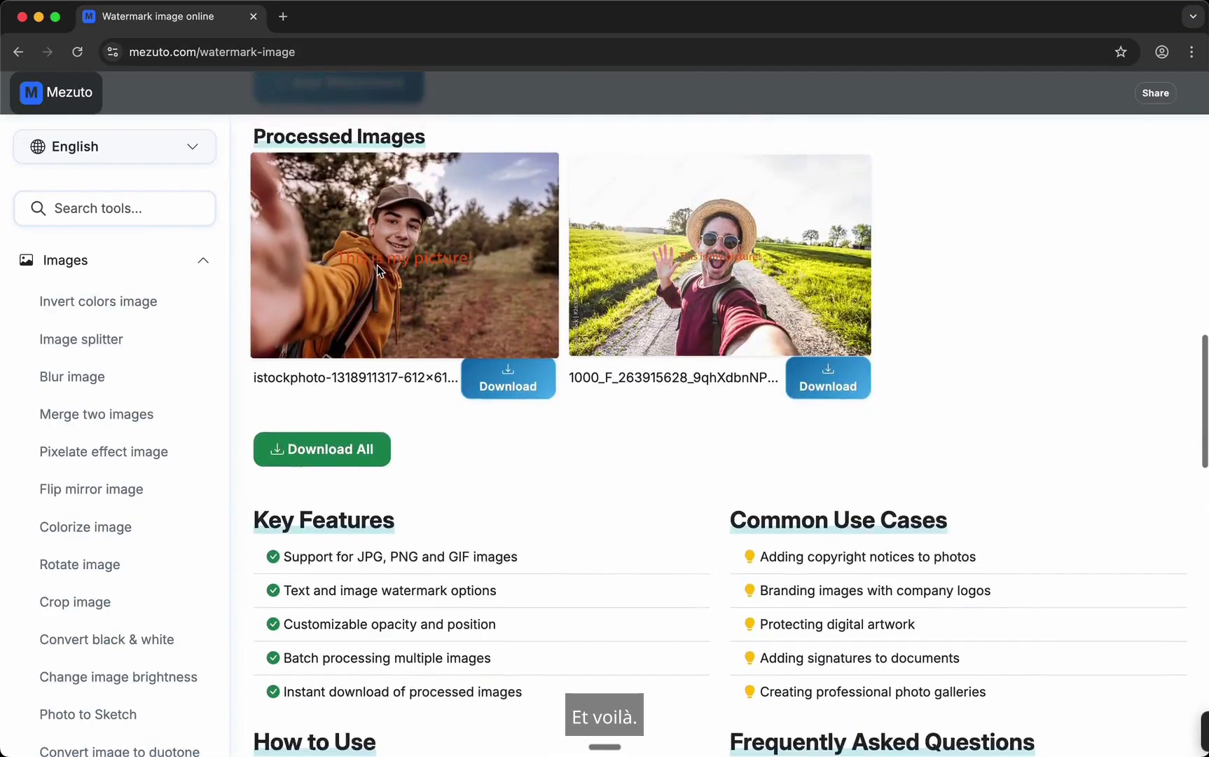
- Increase the watermark text's font size to slightly below the middle of its range and reapply the watermark to both images
scroll(674, 292, "up", 10)
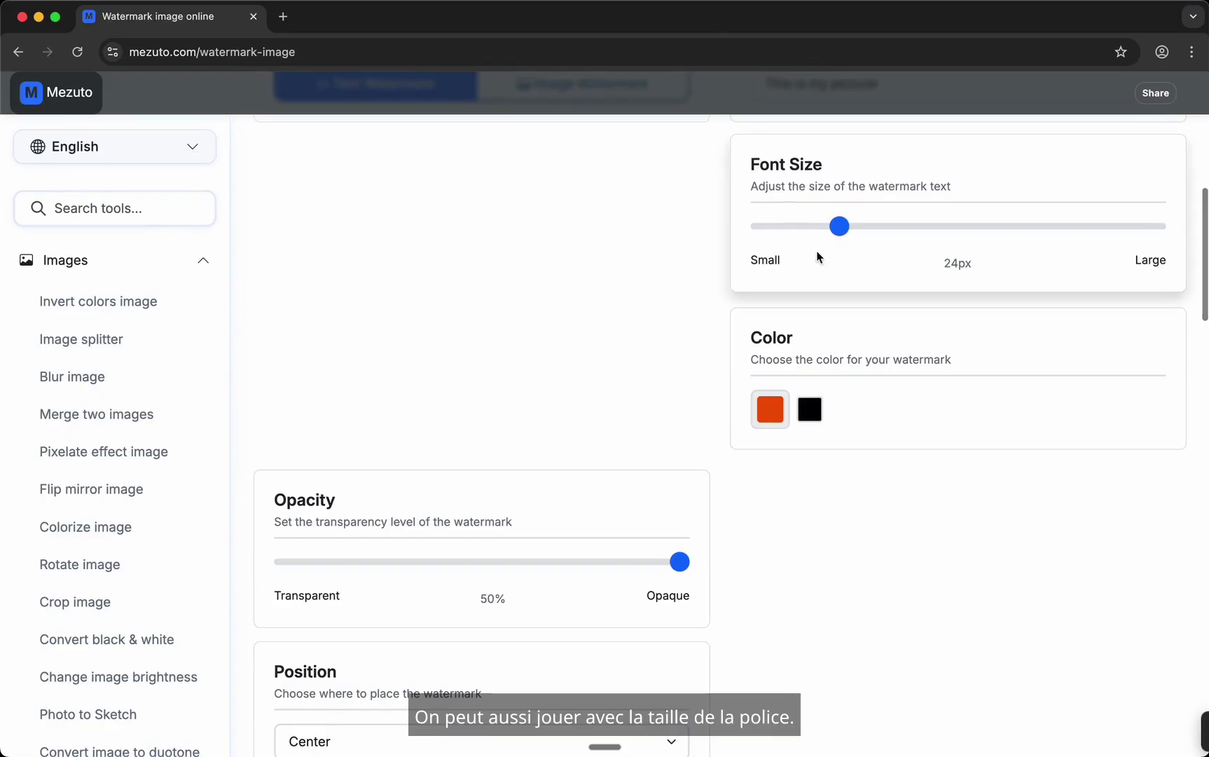
left_click_drag(838, 232, 925, 232)
scroll(651, 273, "down", 6)
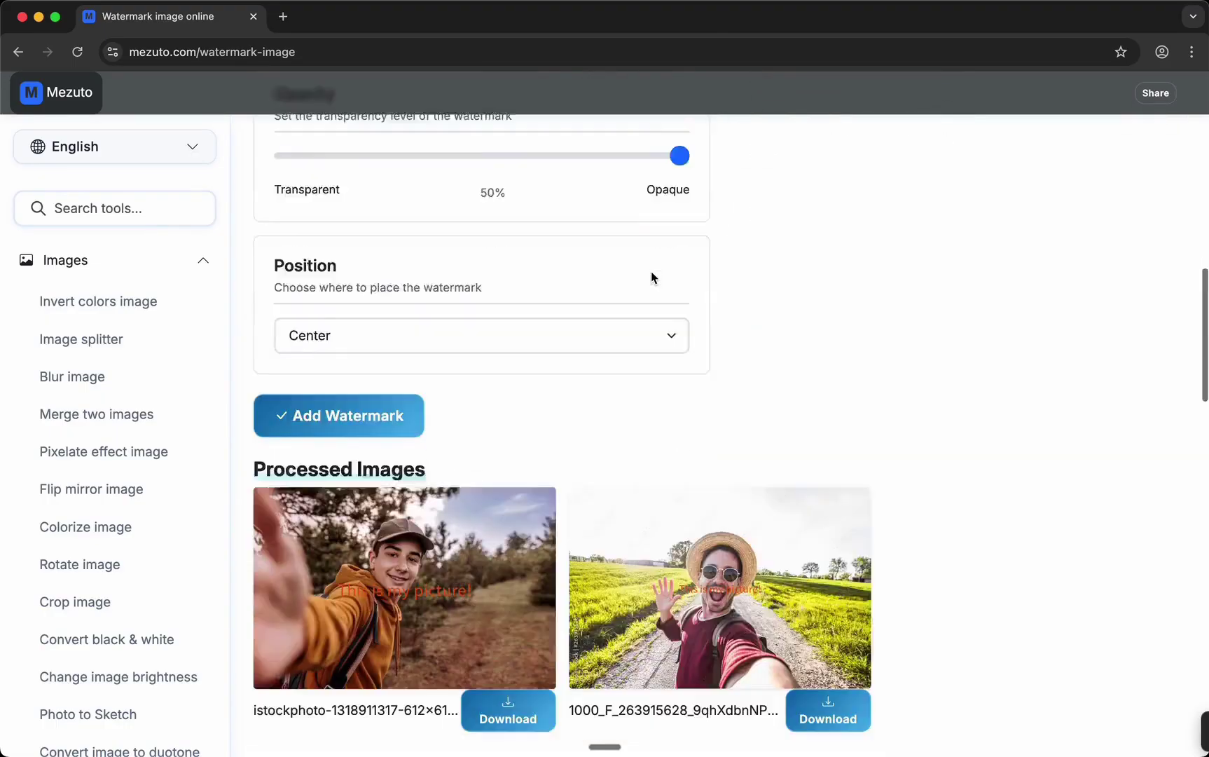
left_click(333, 379)
scroll(333, 379, "down", 5)
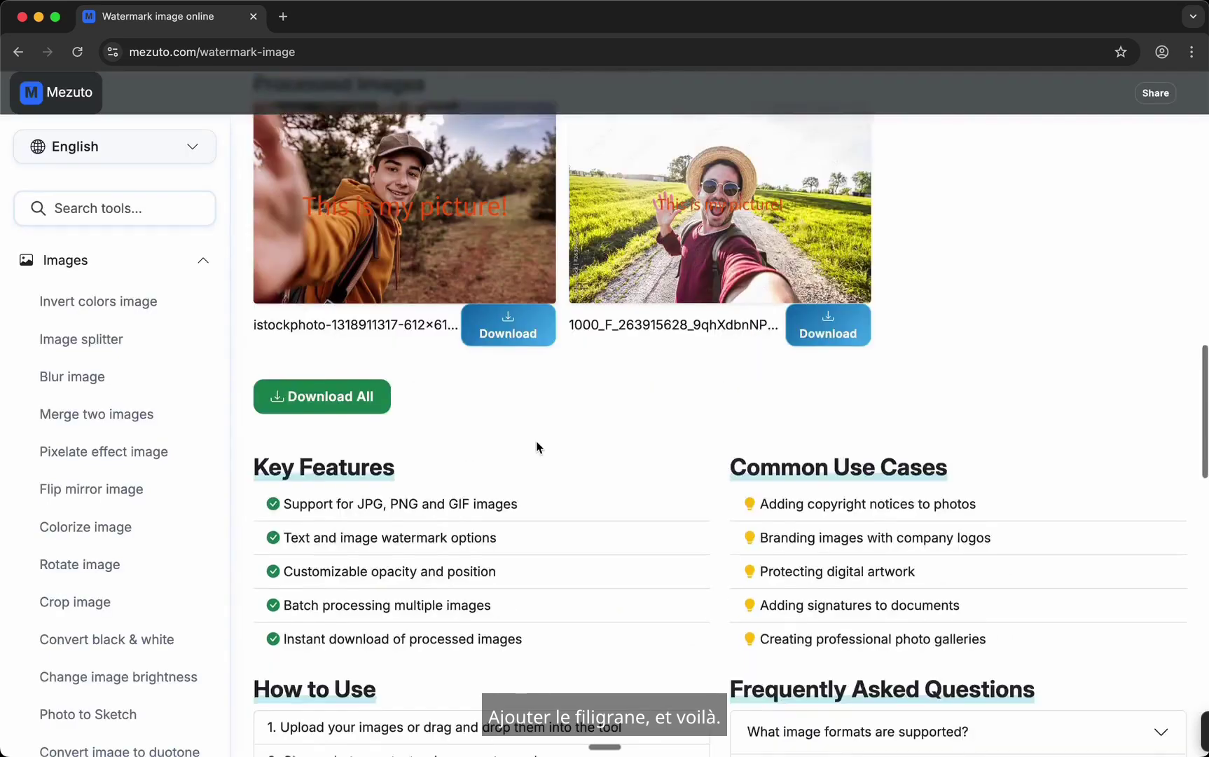
scroll(558, 405, "up", 1)
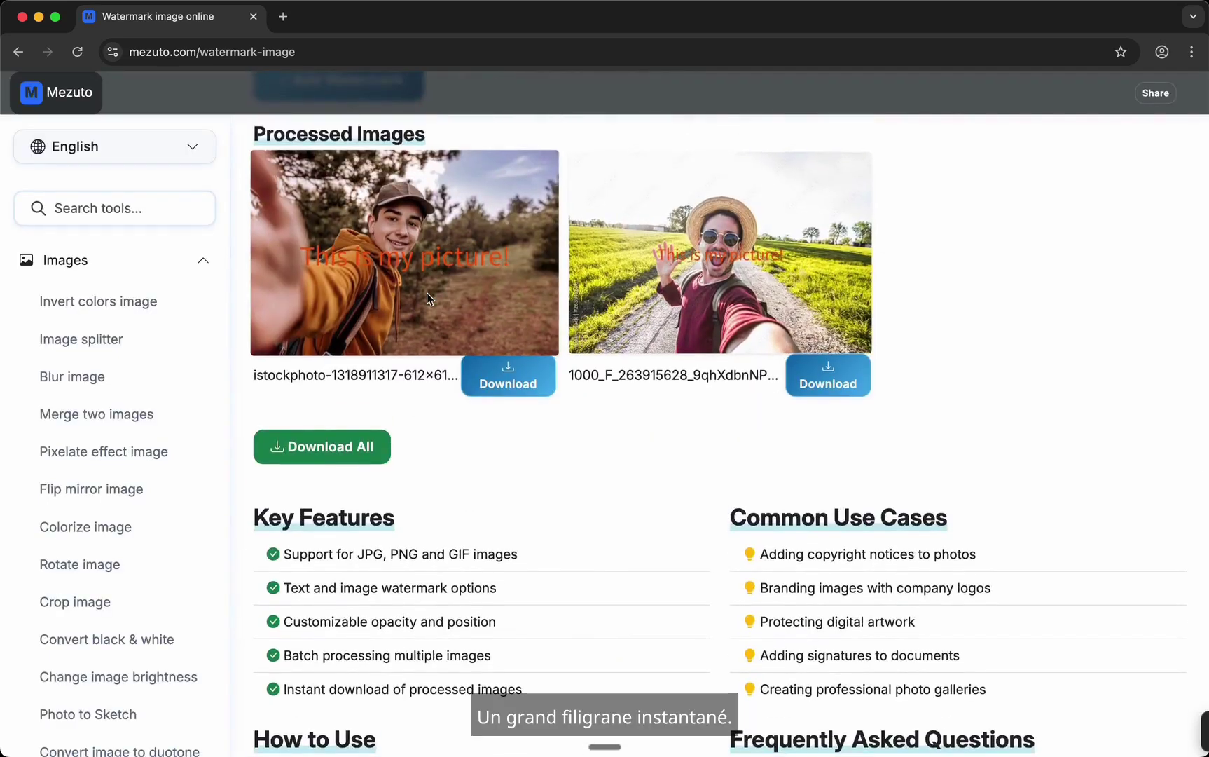
- Switch the watermark type to Image Watermark and upload Instagram_icon.png copy.png from the Desktop as the watermark image
scroll(426, 293, "up", 1)
scroll(427, 293, "up", 10)
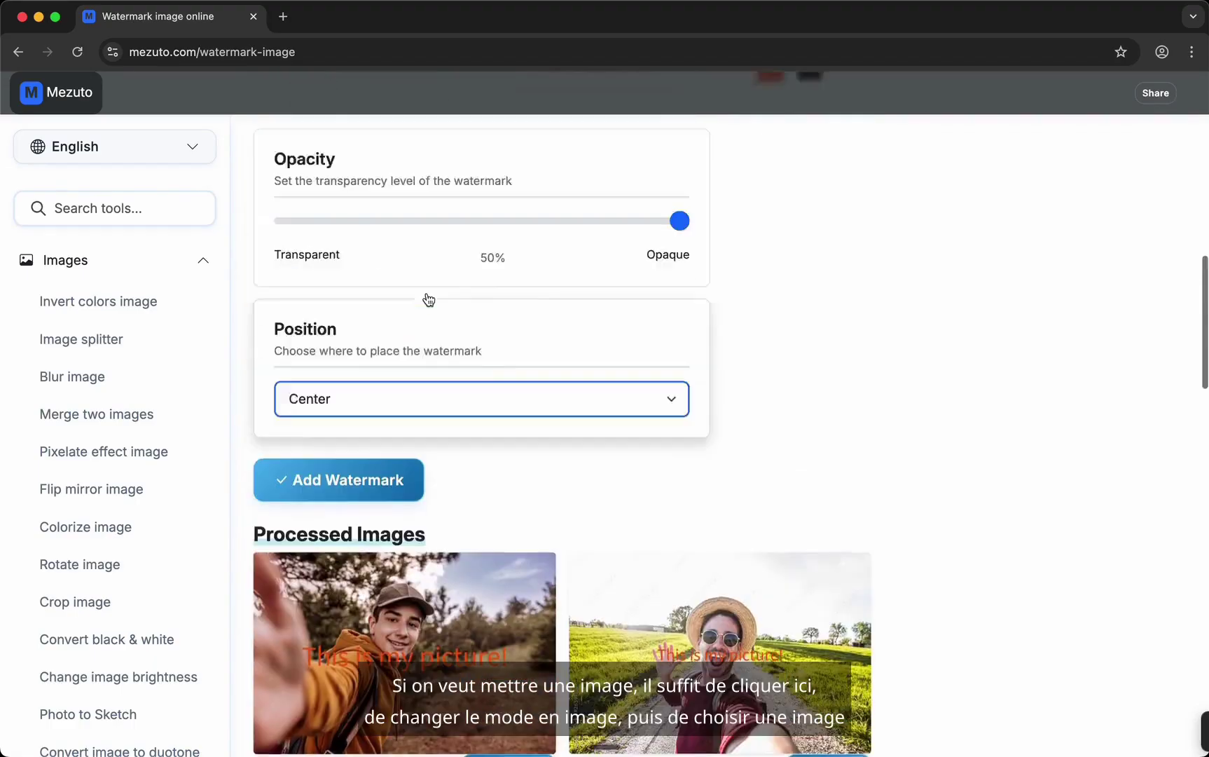
scroll(430, 299, "up", 4)
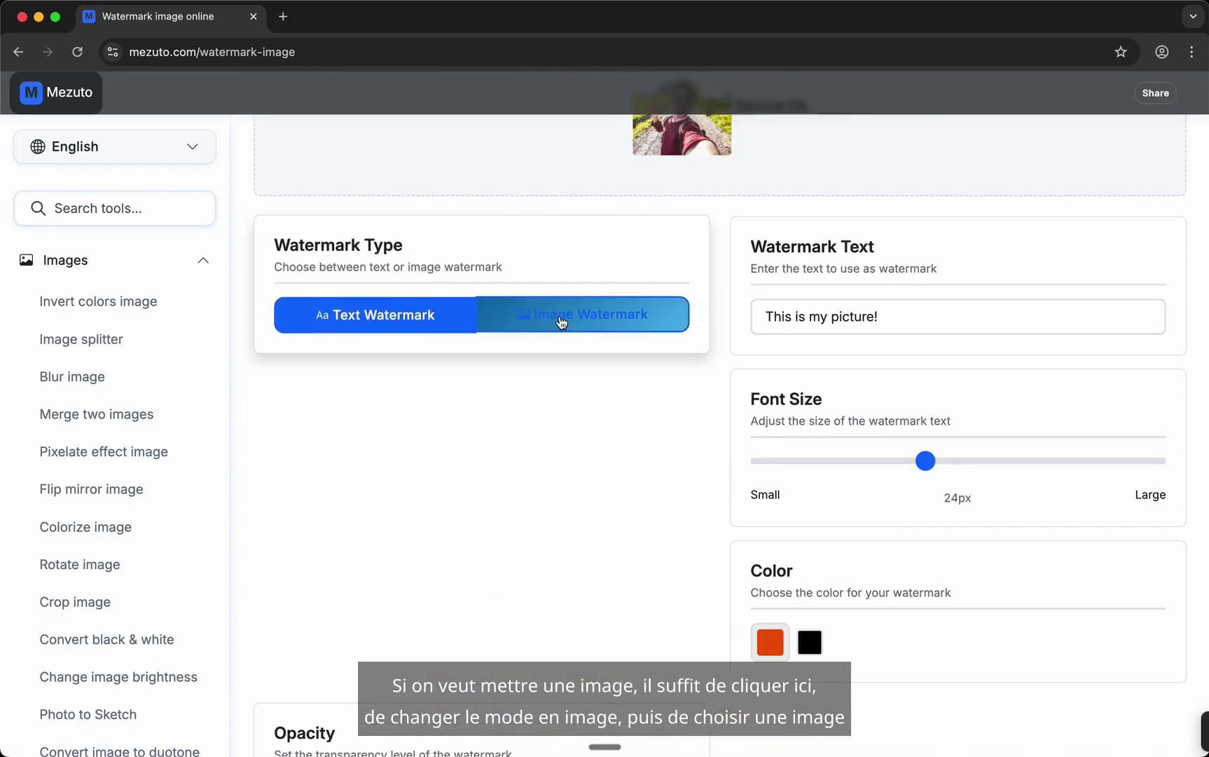
left_click(534, 317)
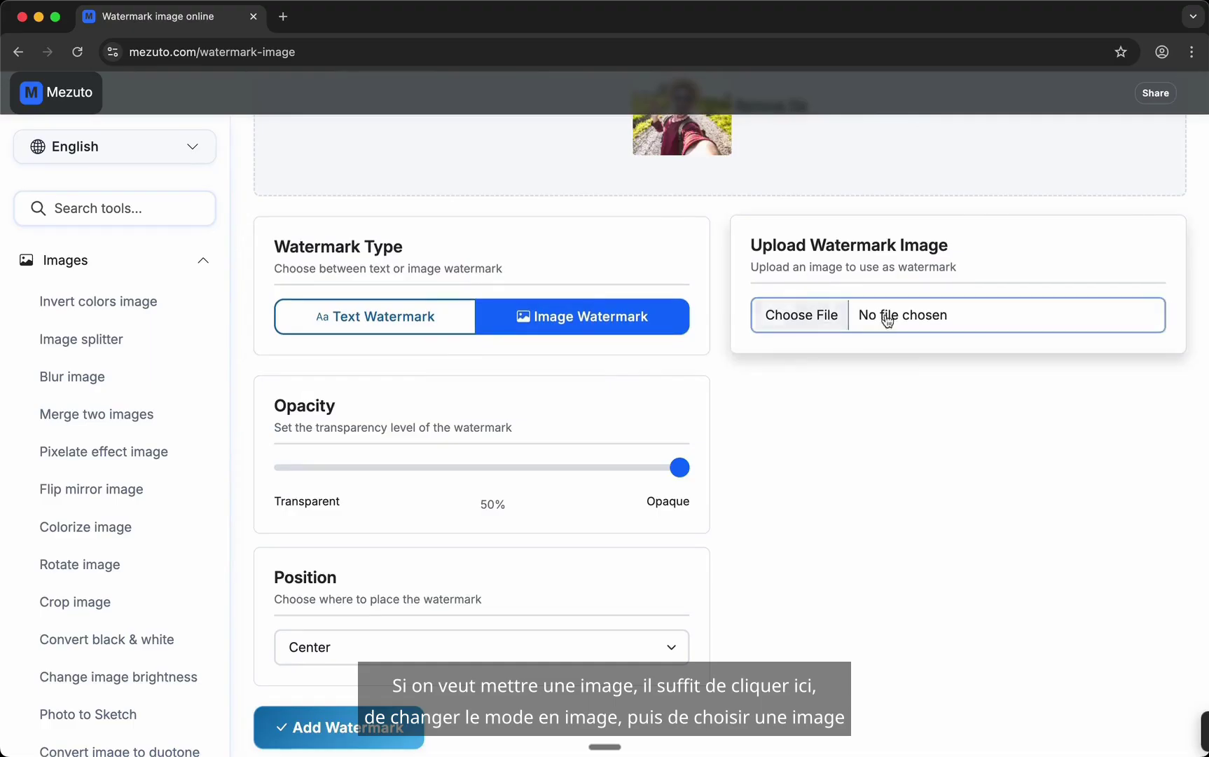
left_click(798, 328)
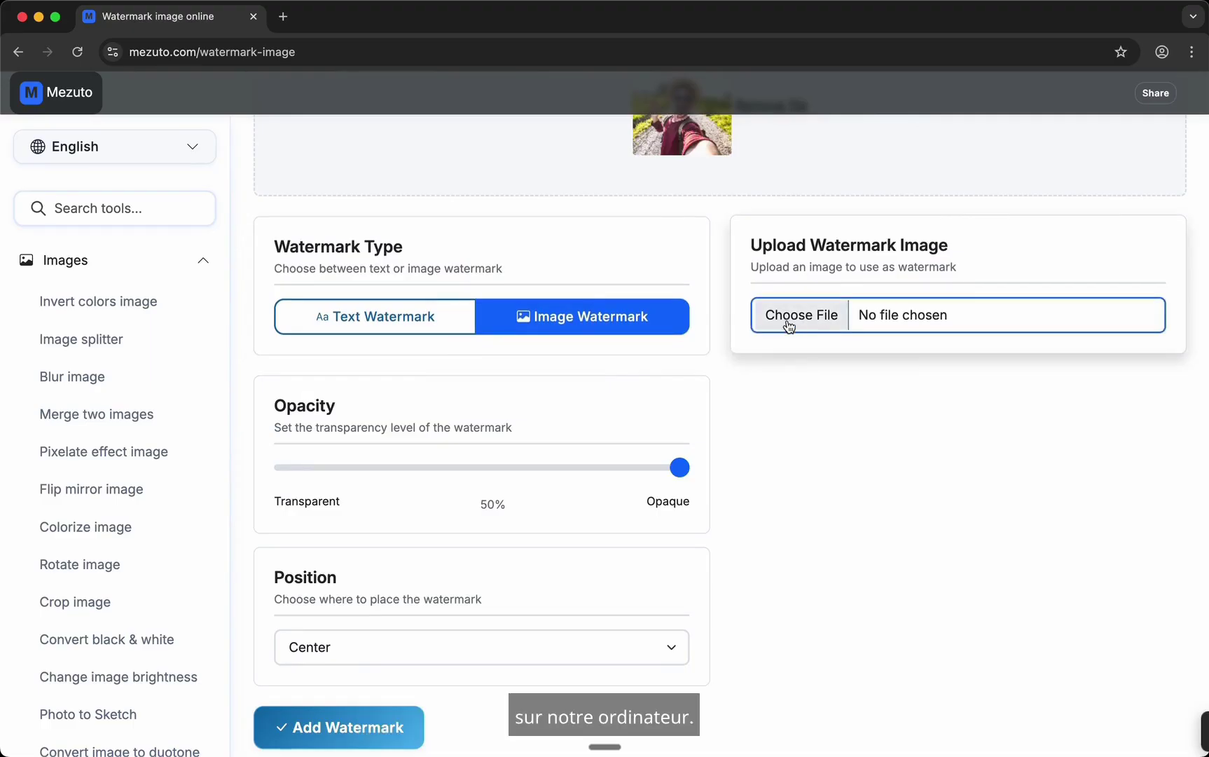
left_click(827, 315)
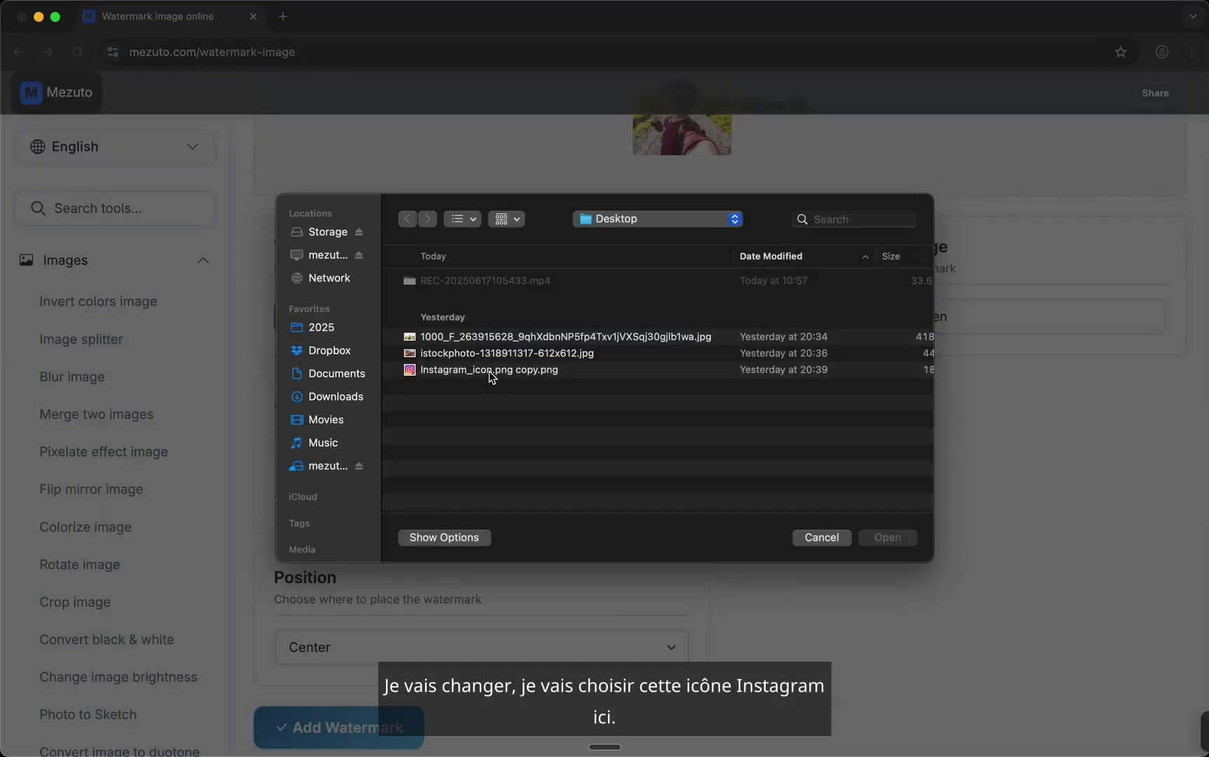
double_click(491, 370)
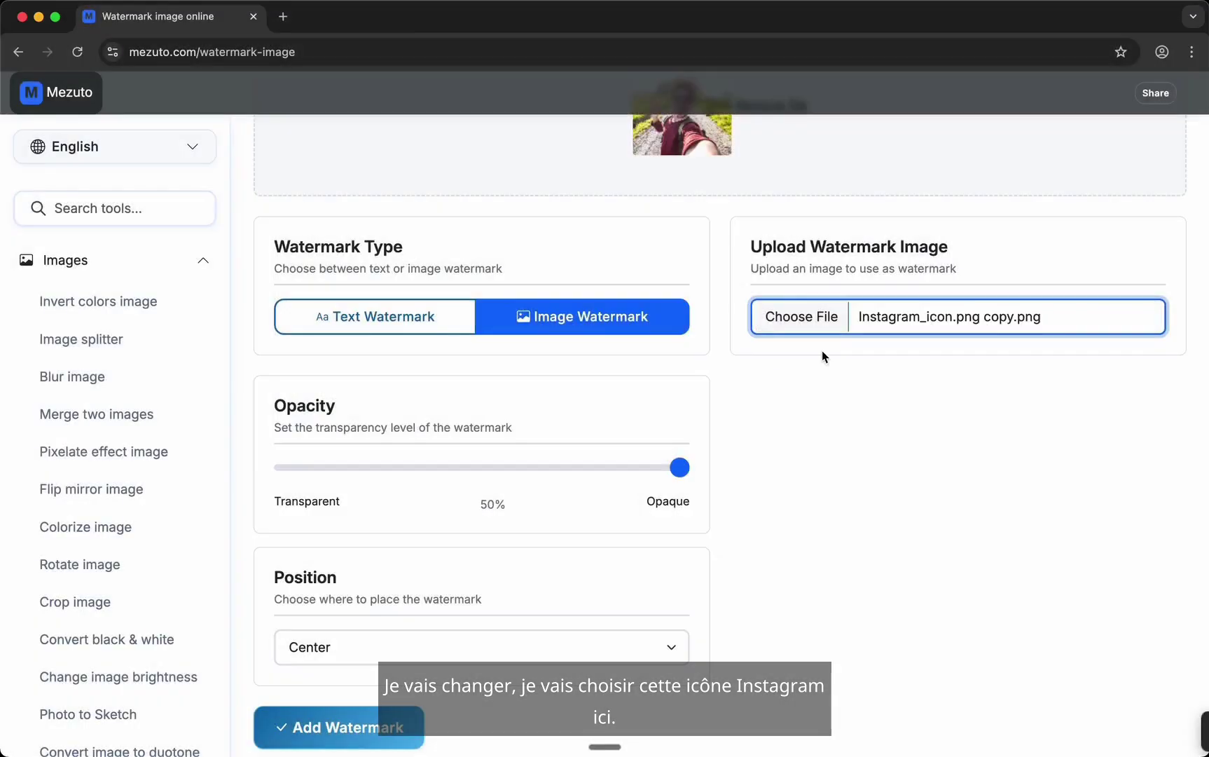
- Lower the image watermark's opacity to about four fifths of its range and add it to both images at Bottom Right
scroll(620, 414, "down", 1)
left_click_drag(682, 417, 579, 419)
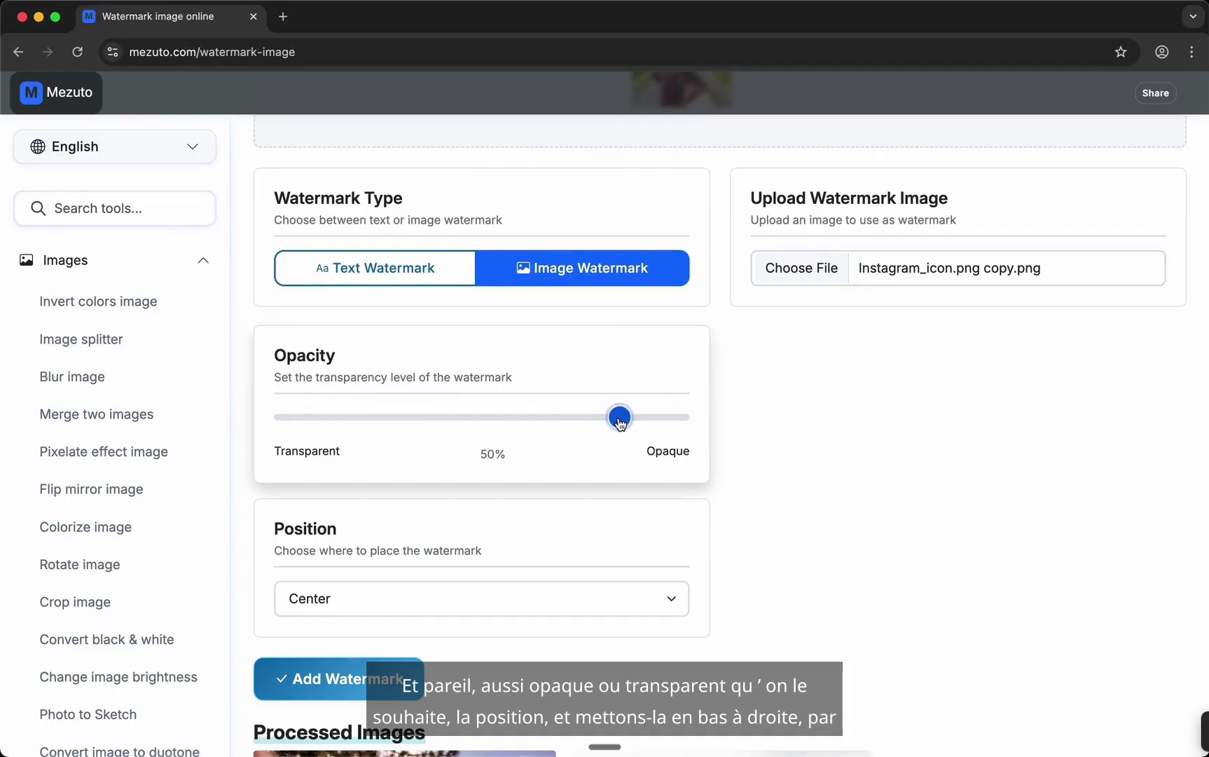
scroll(620, 422, "down", 3)
left_click(338, 488)
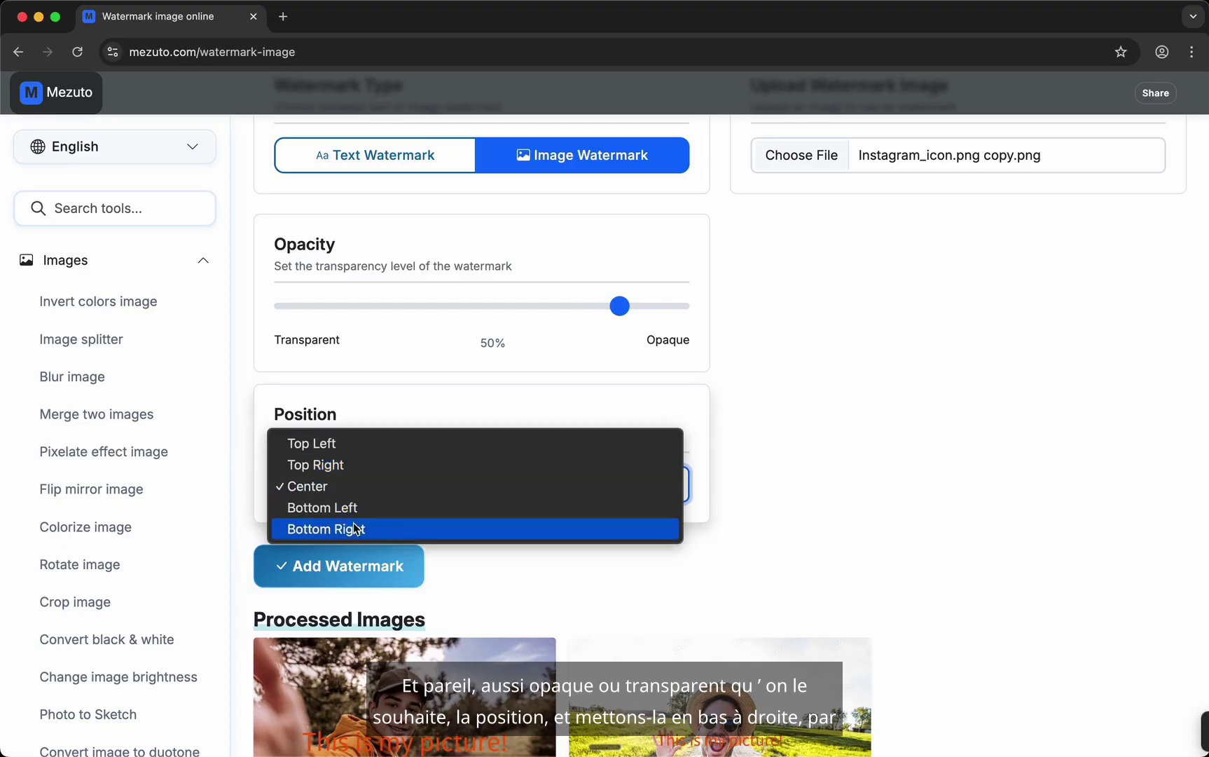
left_click(364, 529)
scroll(386, 455, "down", 1)
left_click(368, 494)
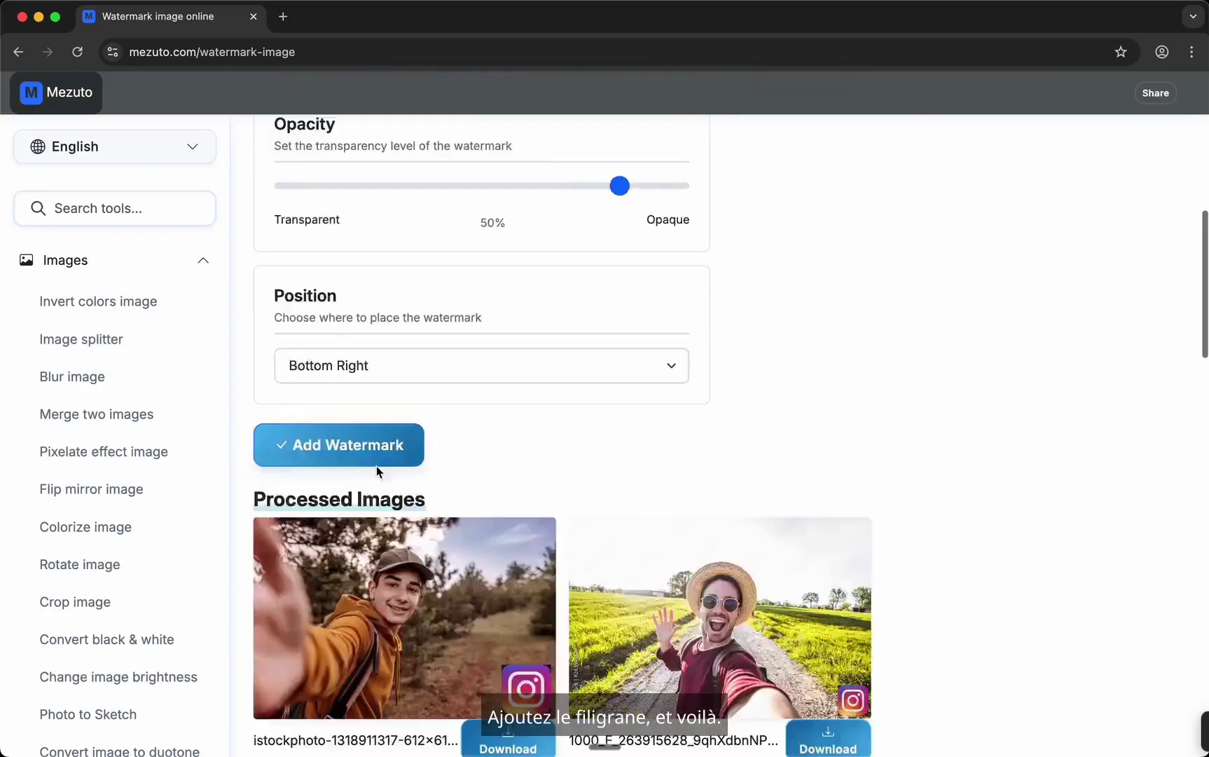
scroll(618, 398, "up", 2)
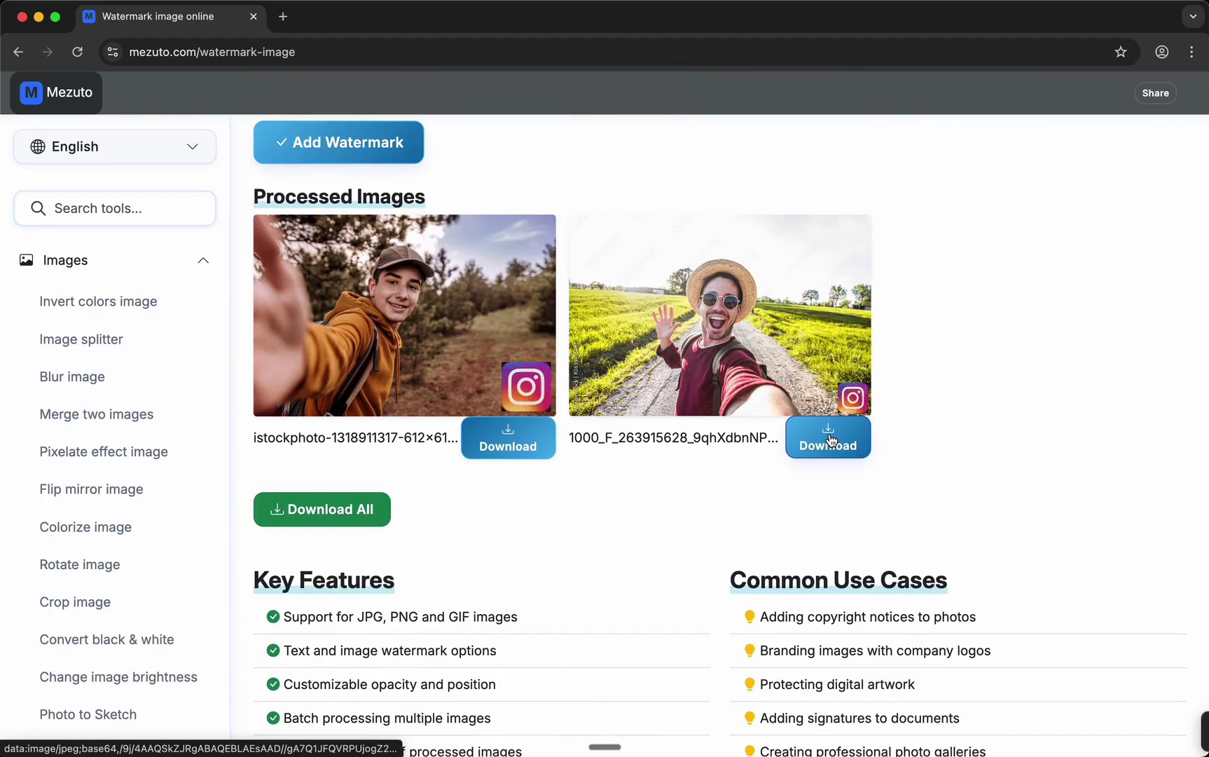
scroll(830, 440, "up", 5)
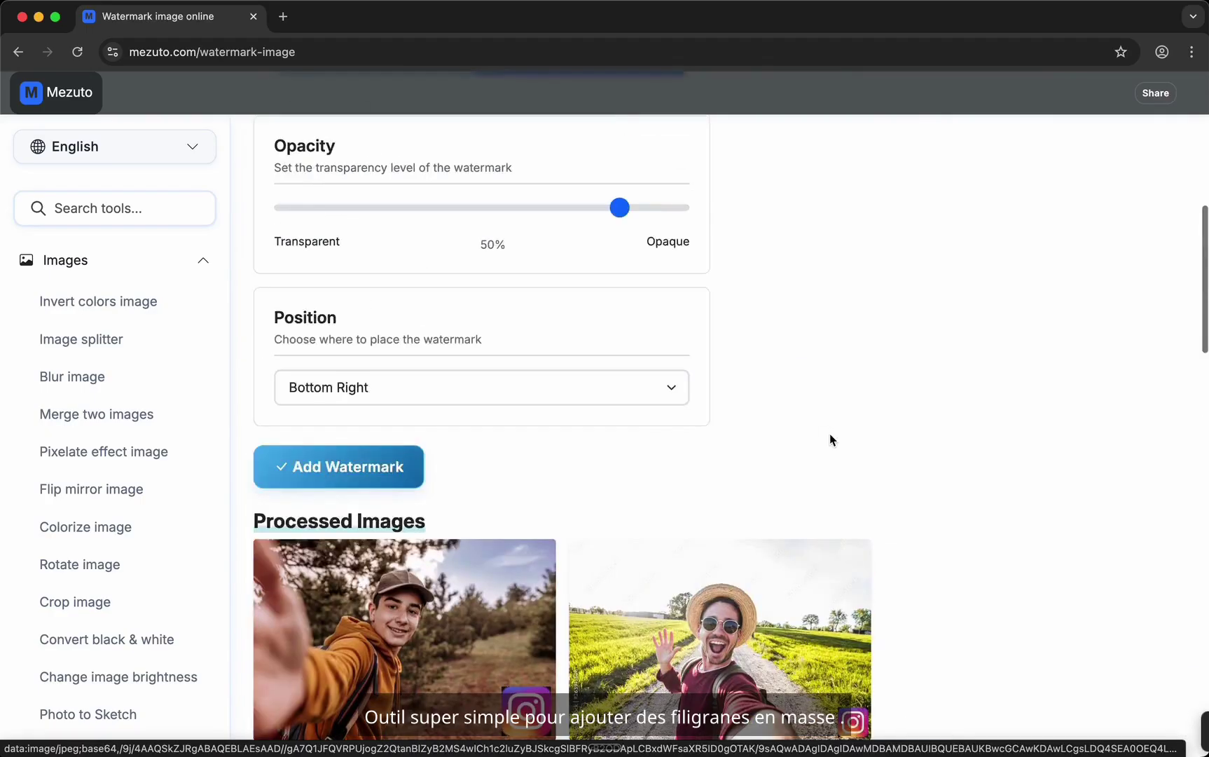
scroll(829, 440, "up", 9)
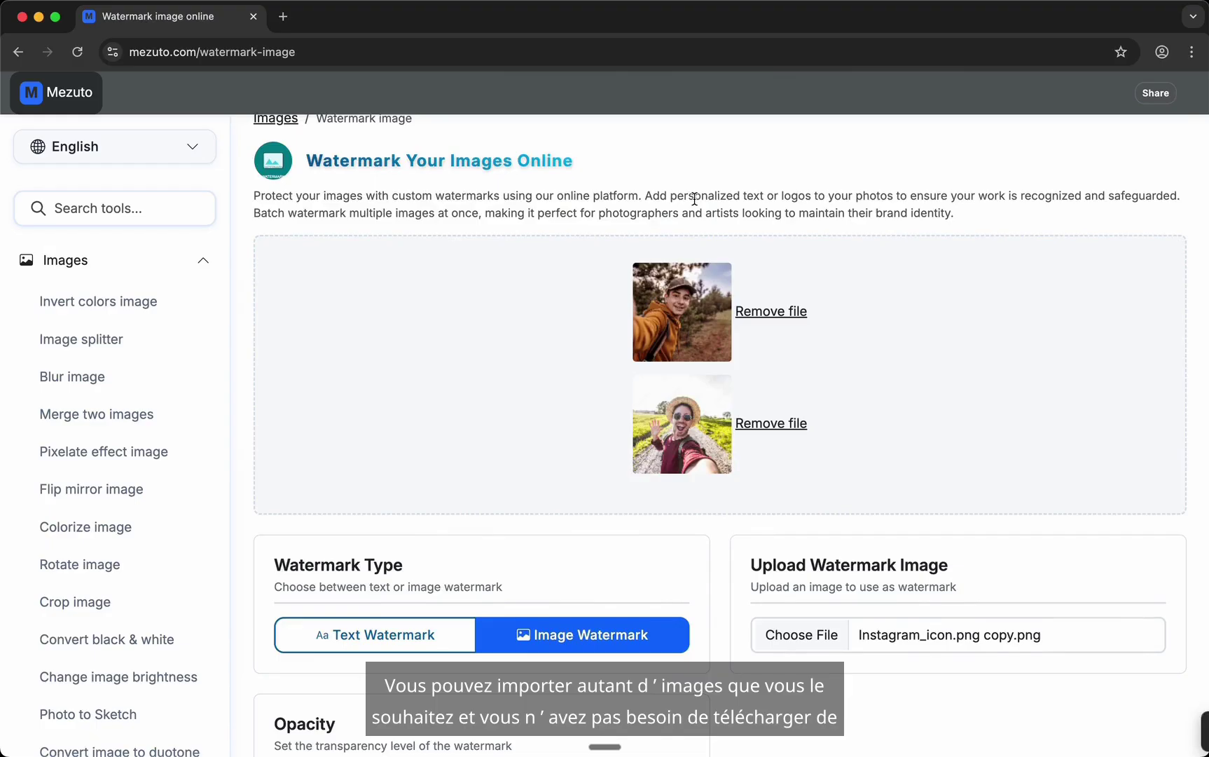
scroll(695, 199, "up", 1)
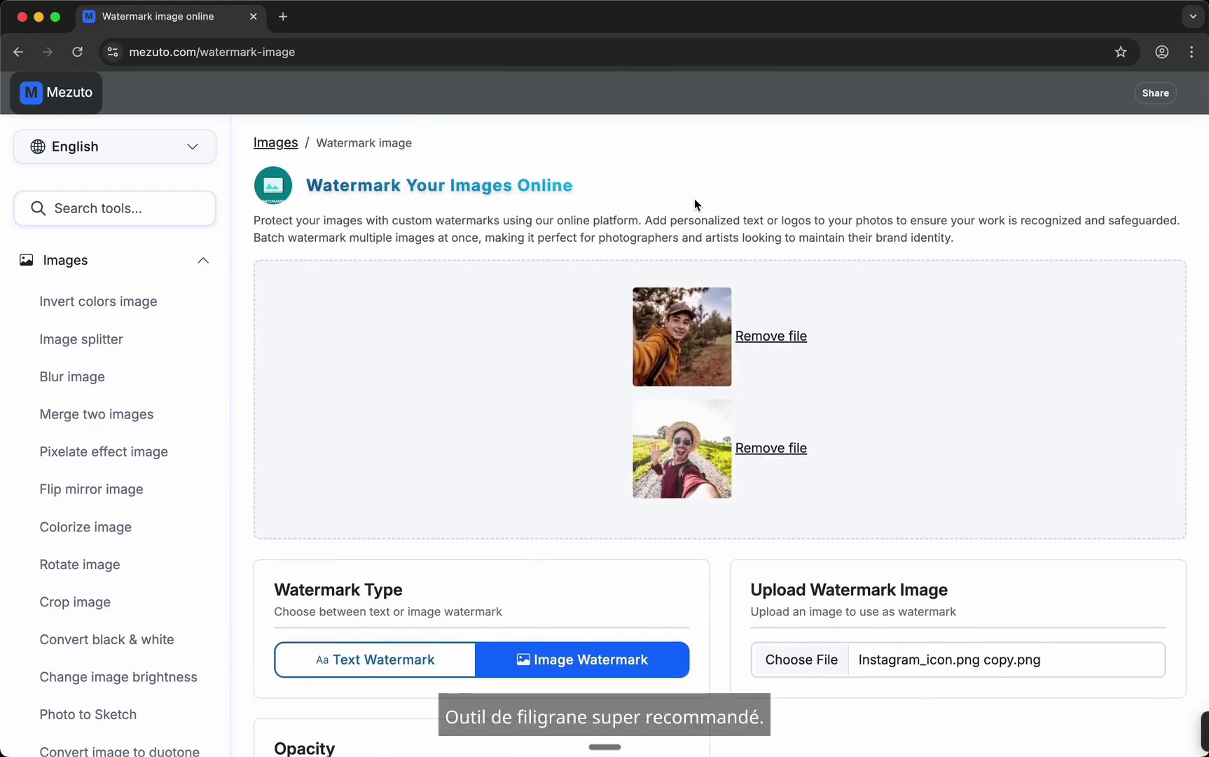